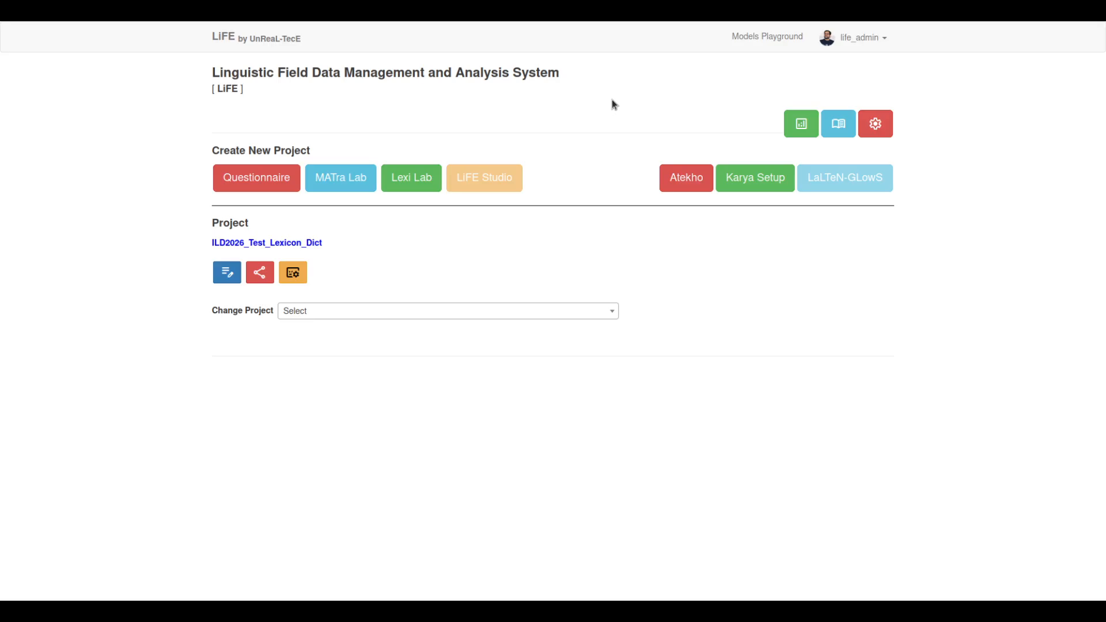
Open the lexeme entry form of ILD2026_Test_Lexicon_Dict and examine its Lexeme, Sense, Lexical Relations, Variant, Allomorph and Additional Info sections.
left_click(220, 275)
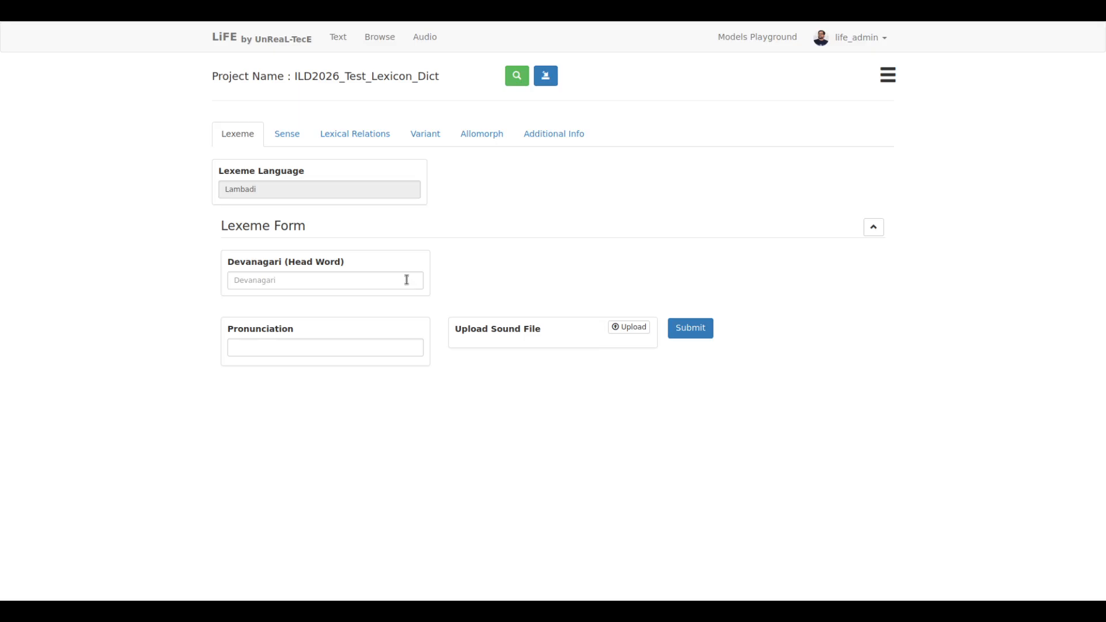
left_click(292, 135)
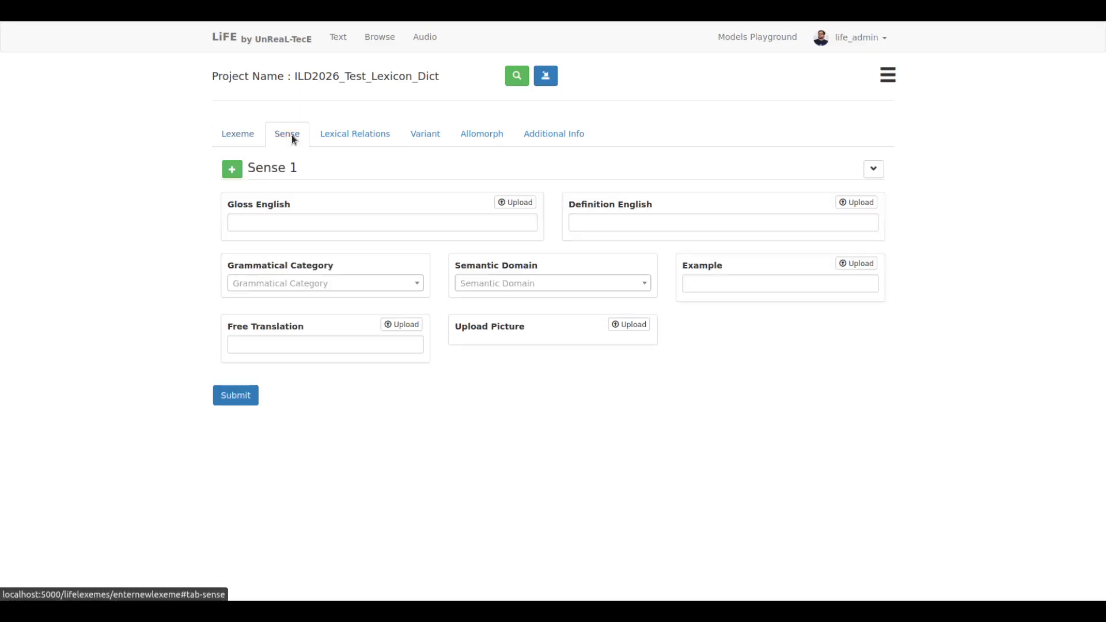
left_click(343, 140)
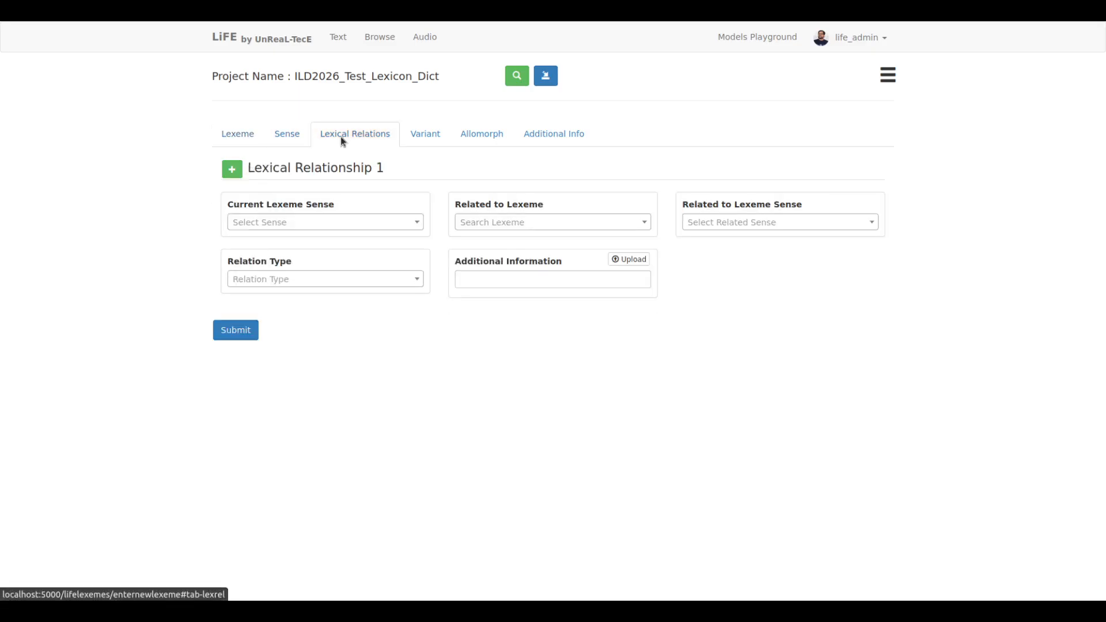
left_click(432, 137)
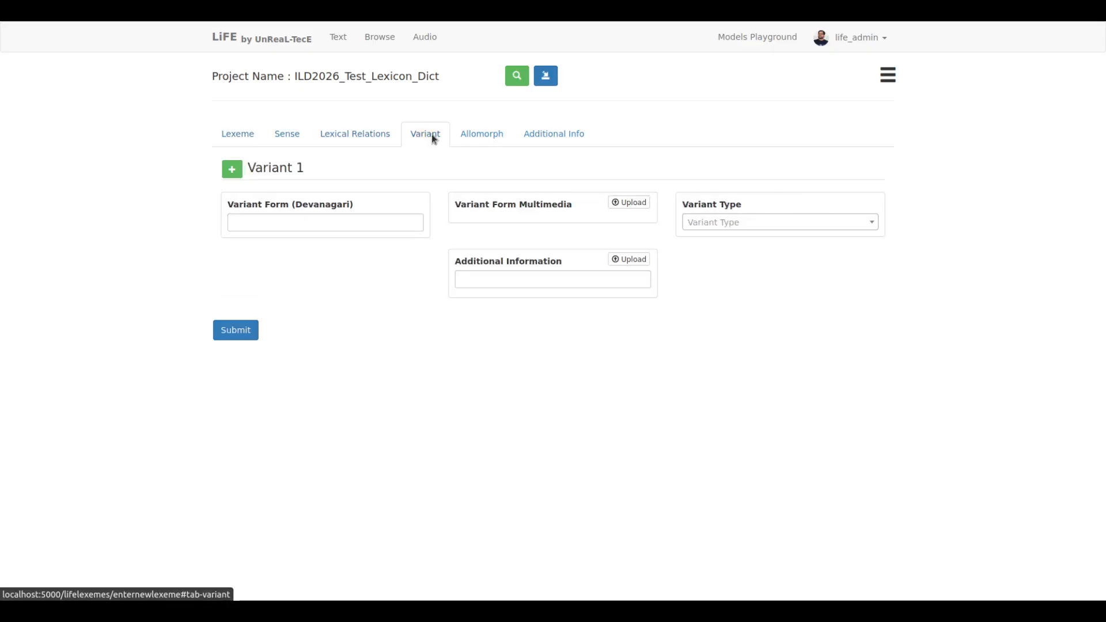
left_click(489, 137)
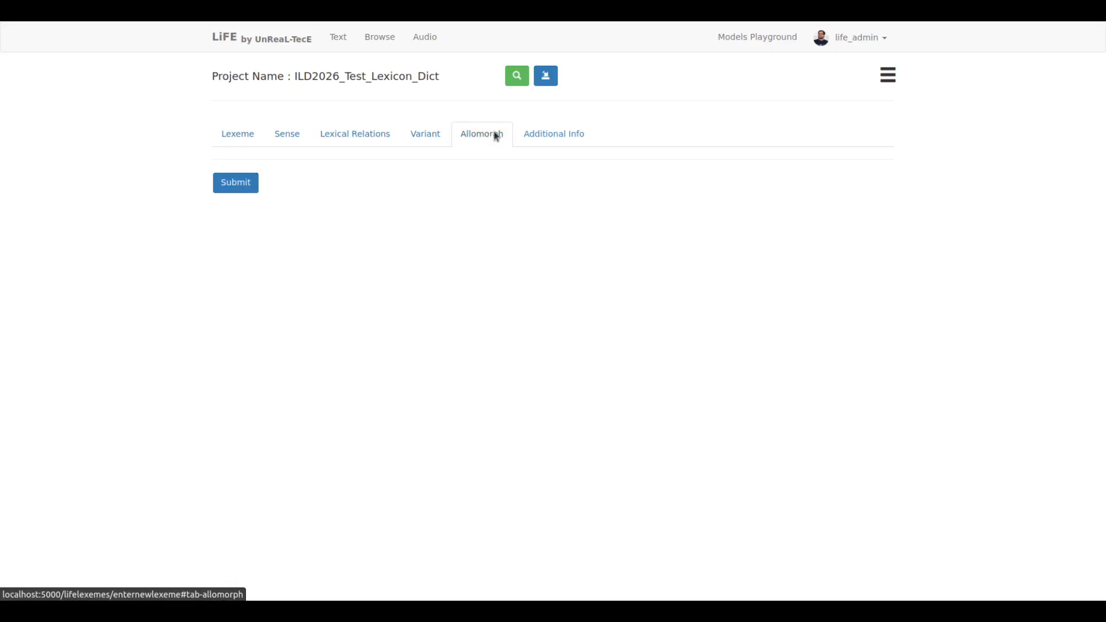
left_click(545, 136)
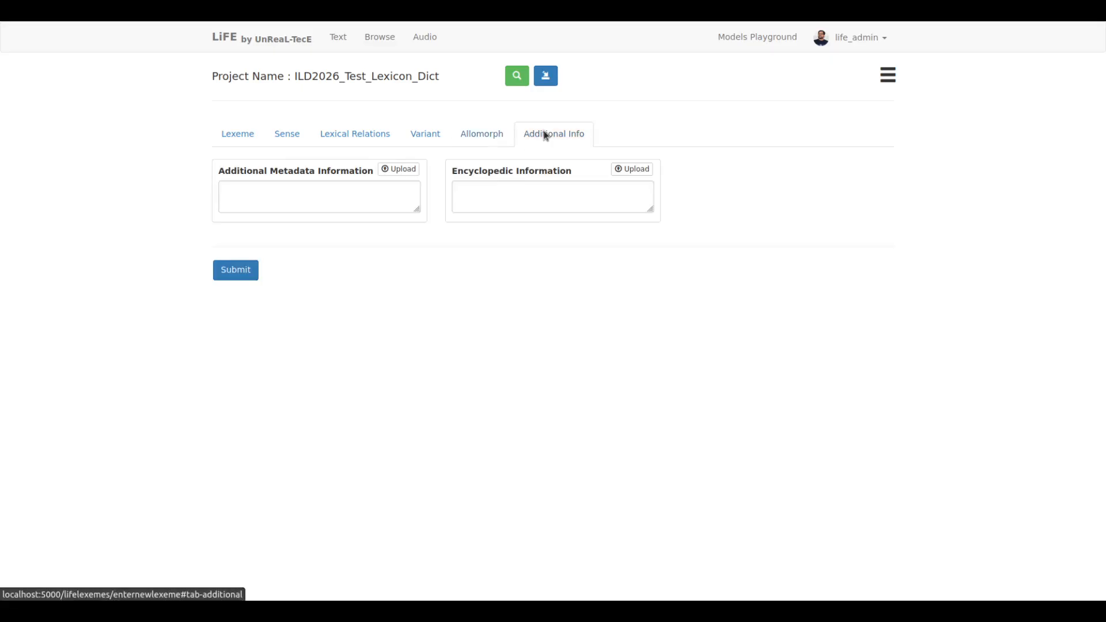
left_click(484, 138)
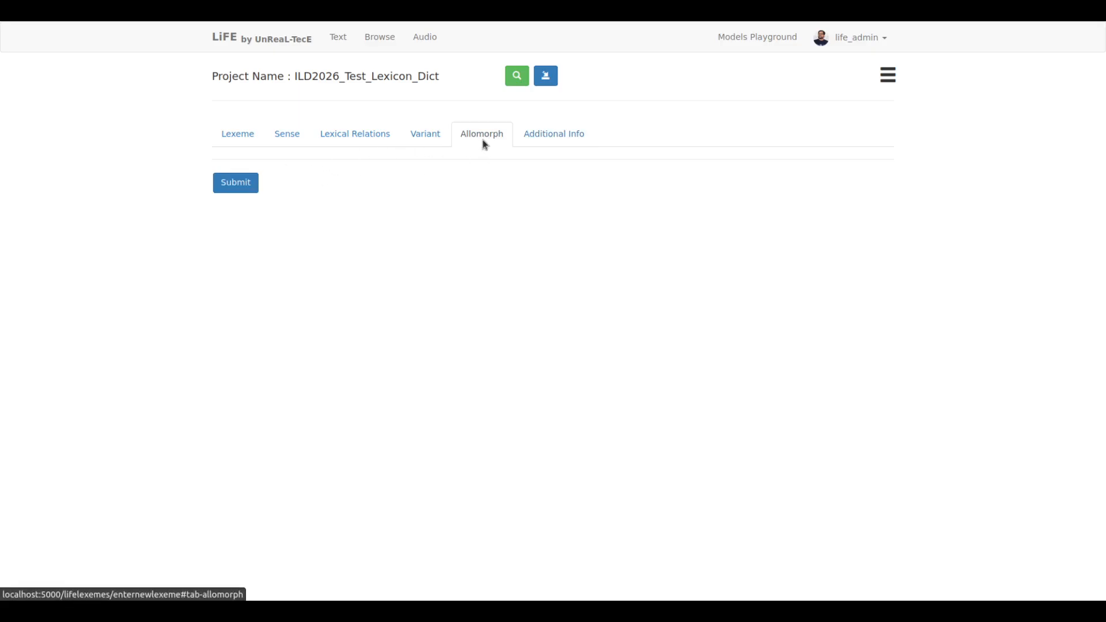
left_click(430, 137)
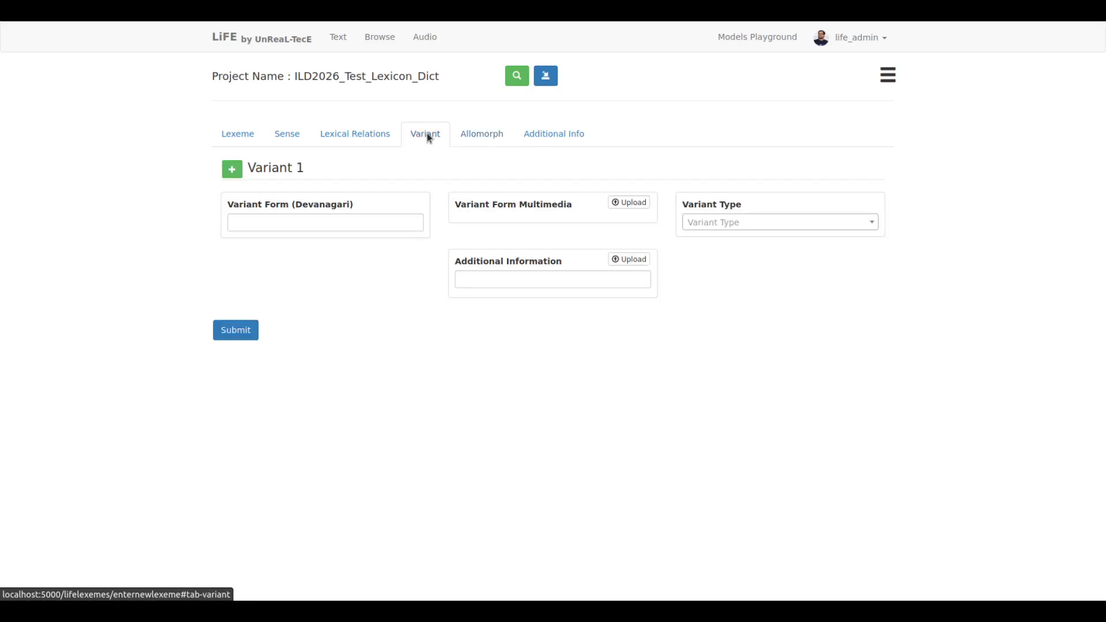
left_click(378, 140)
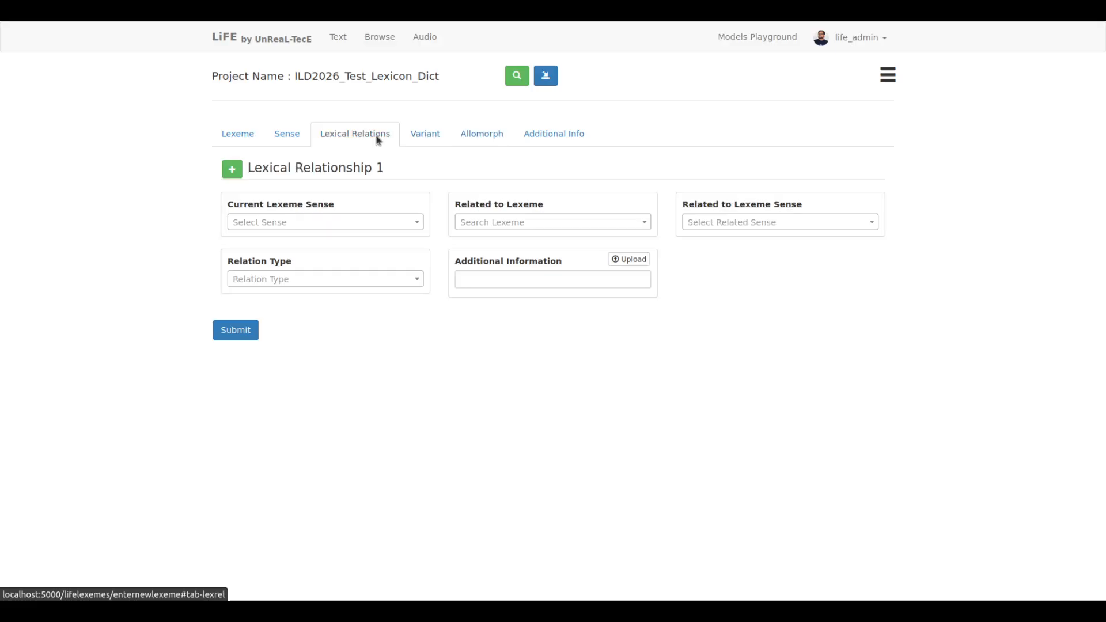
left_click(422, 140)
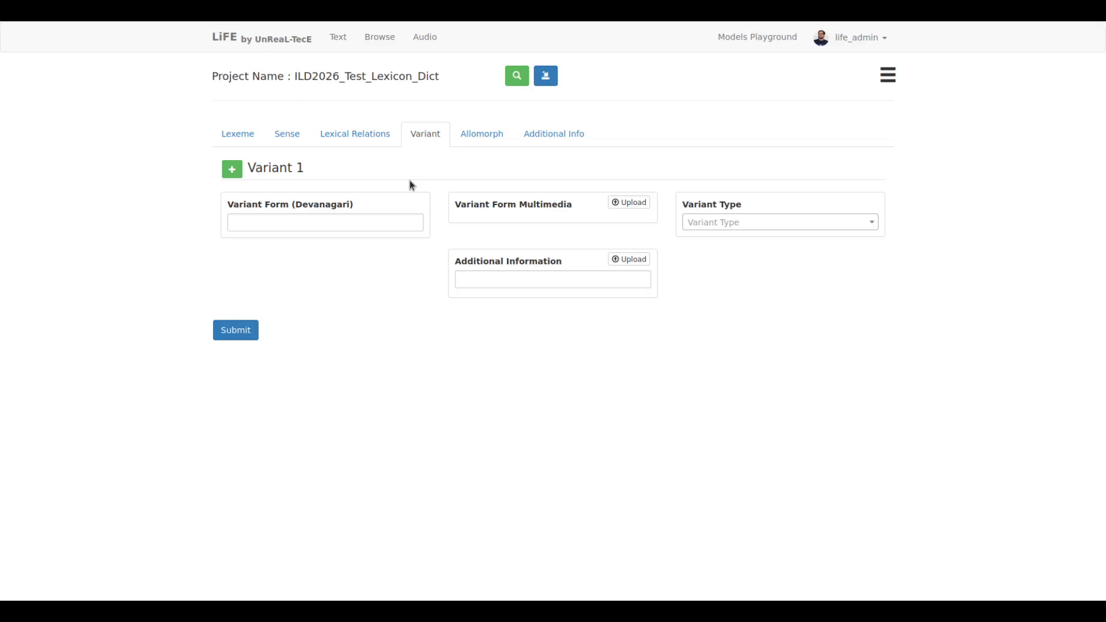
left_click(374, 141)
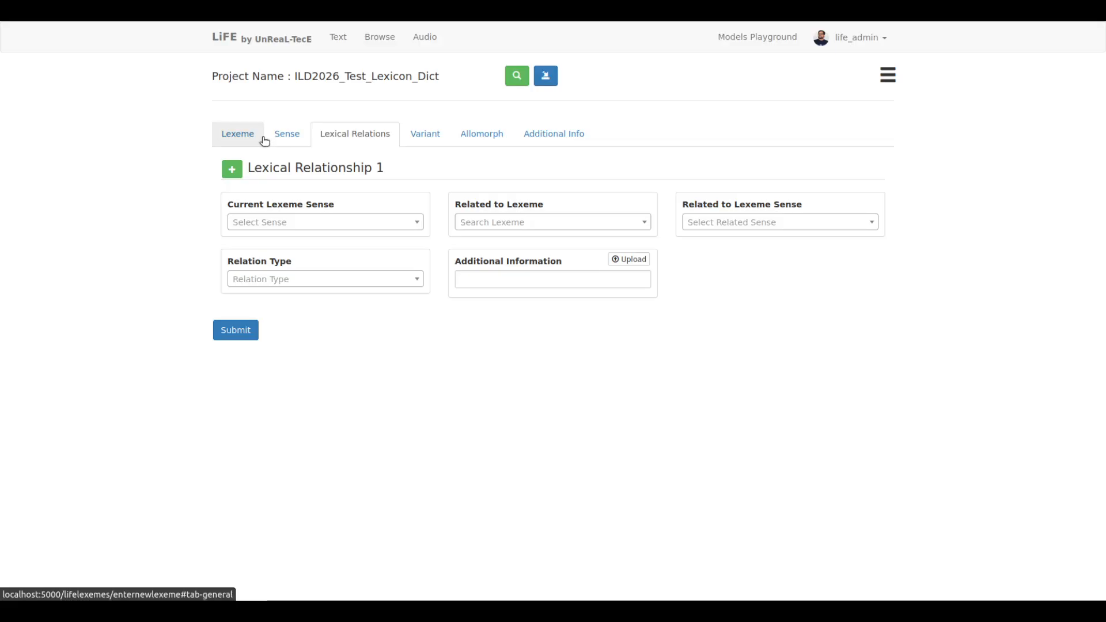
left_click(240, 137)
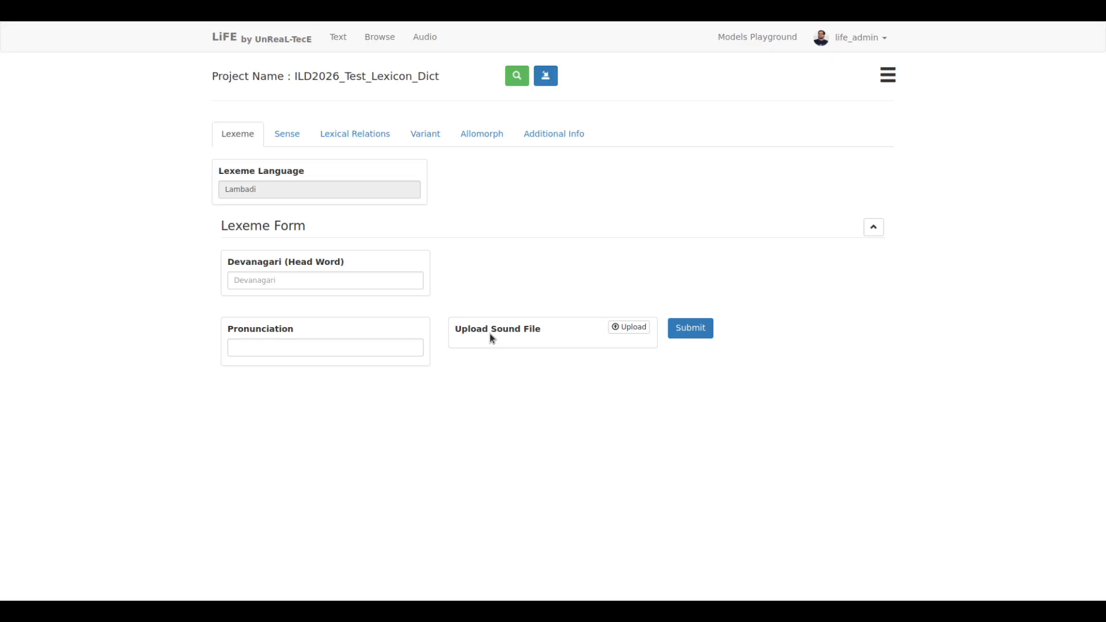
Add a second sense block to the lexeme entry and remove it again.
left_click(288, 133)
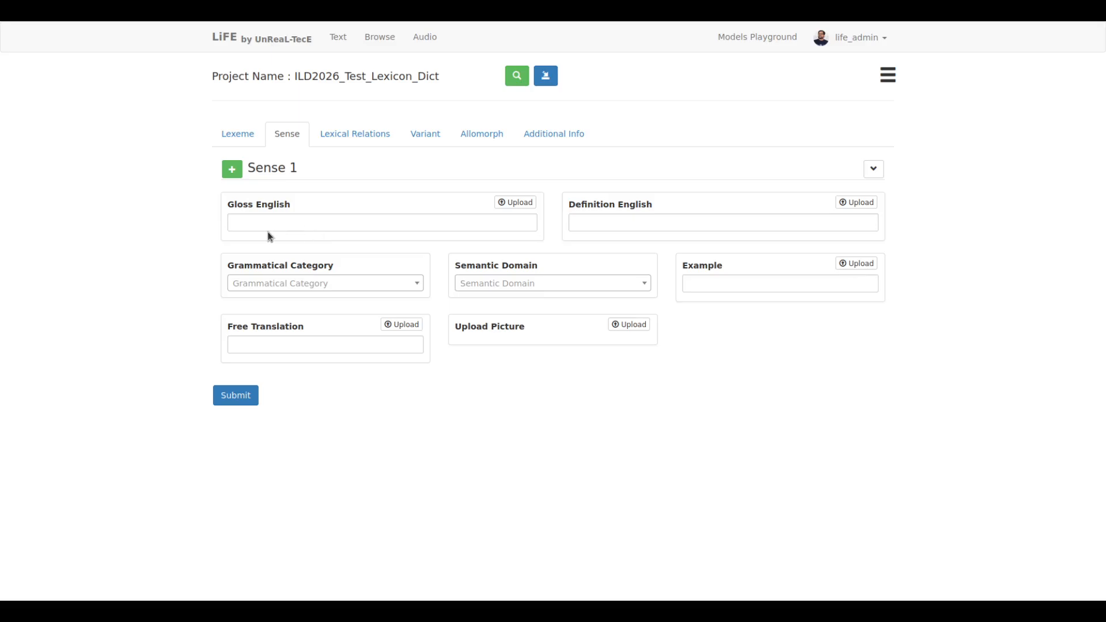
left_click(232, 170)
left_click(232, 171)
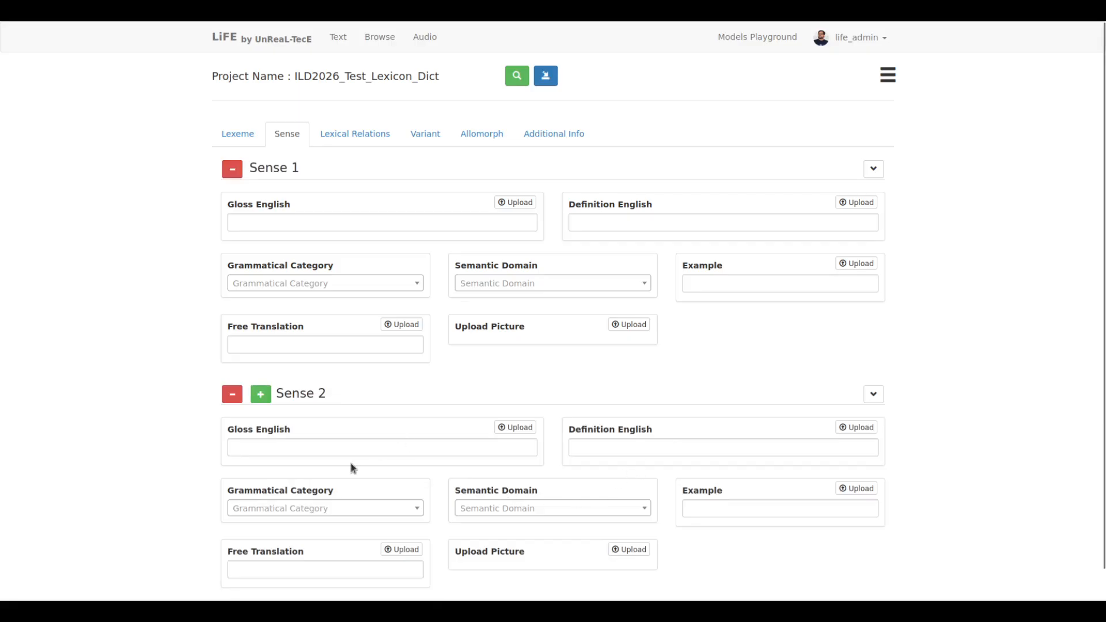
left_click(233, 395)
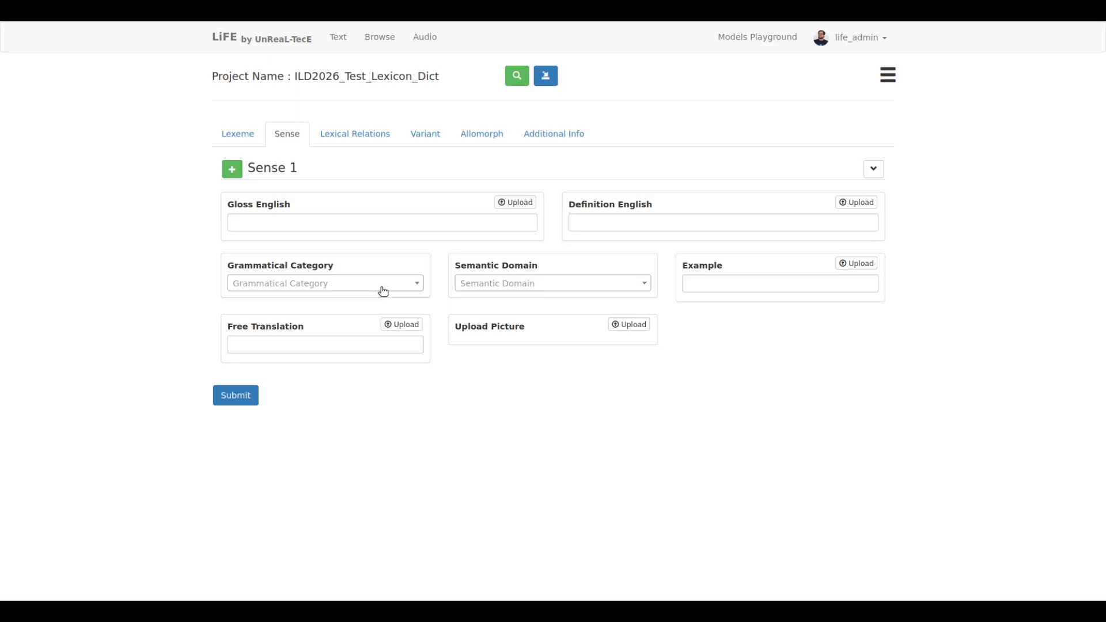
Examine the Semantic Domain options for Sense 1 and the Additional Info fields, and return to the lexeme form.
left_click(521, 294)
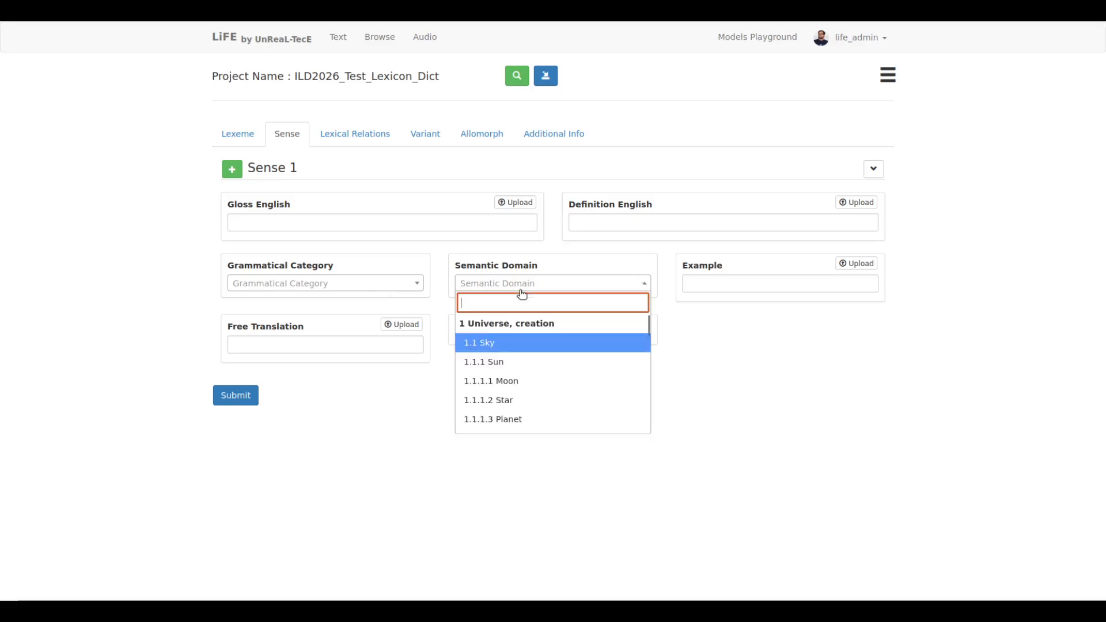
scroll(562, 359, "down", 5)
scroll(563, 359, "up", 5)
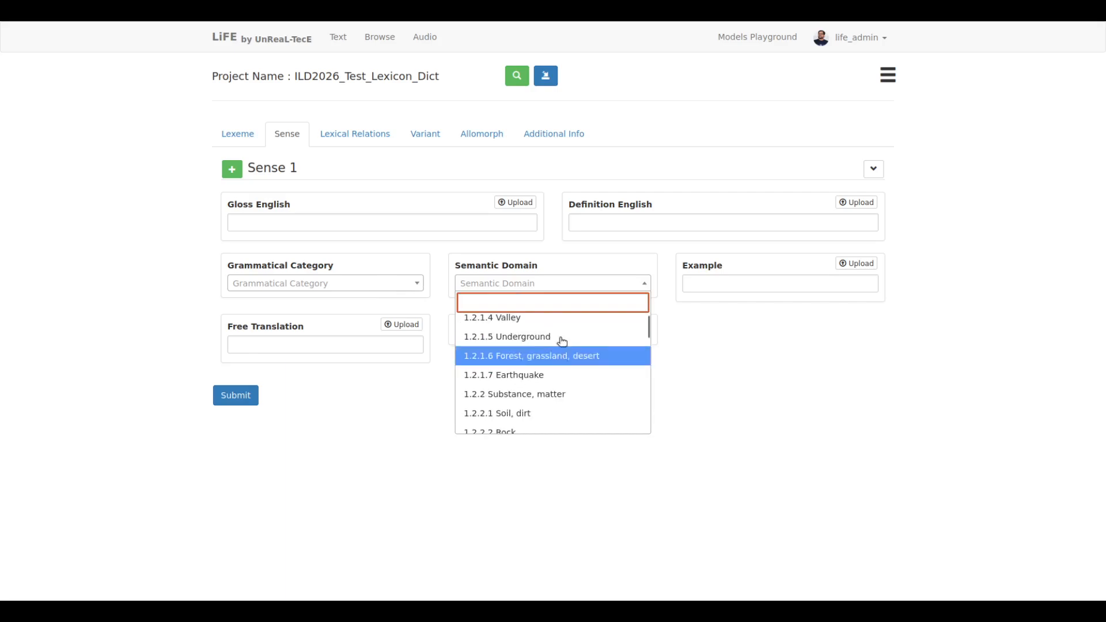
left_click(588, 282)
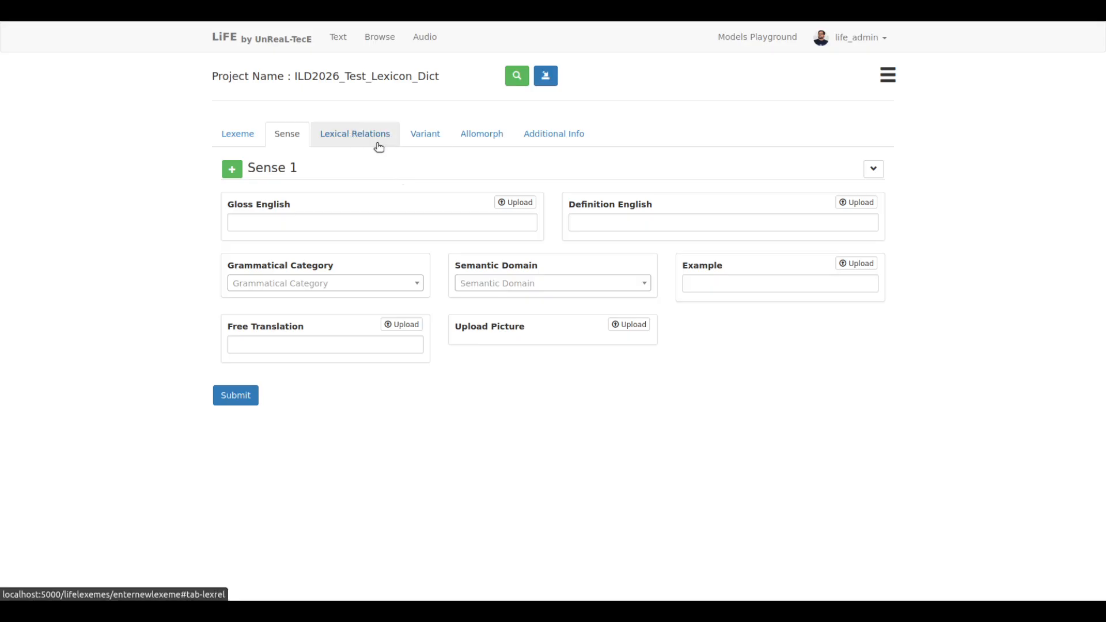
left_click(553, 140)
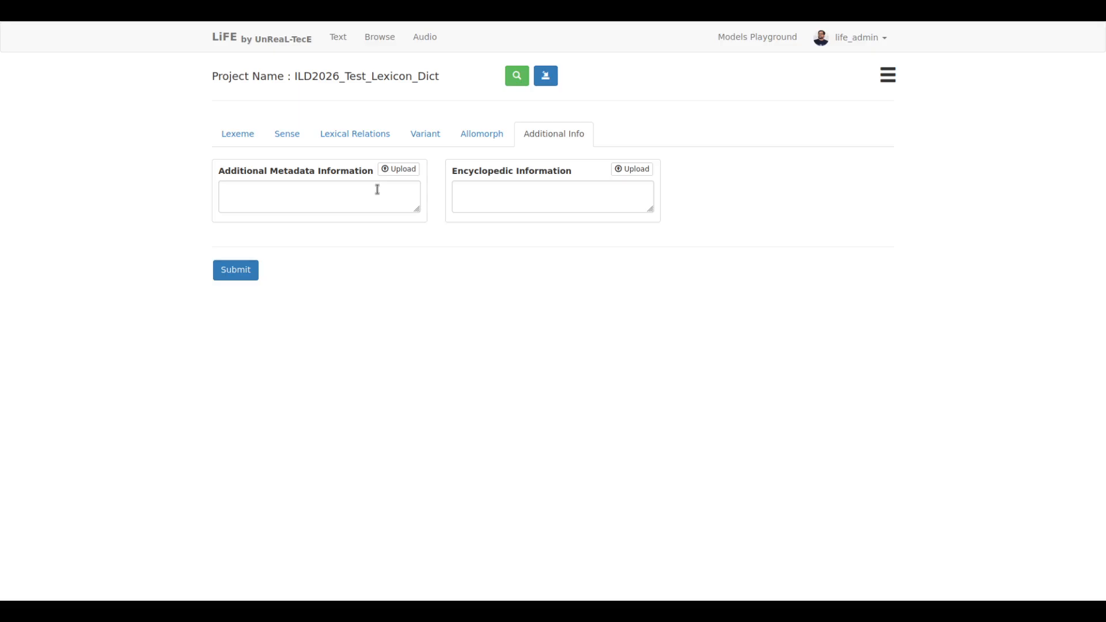
left_click(247, 136)
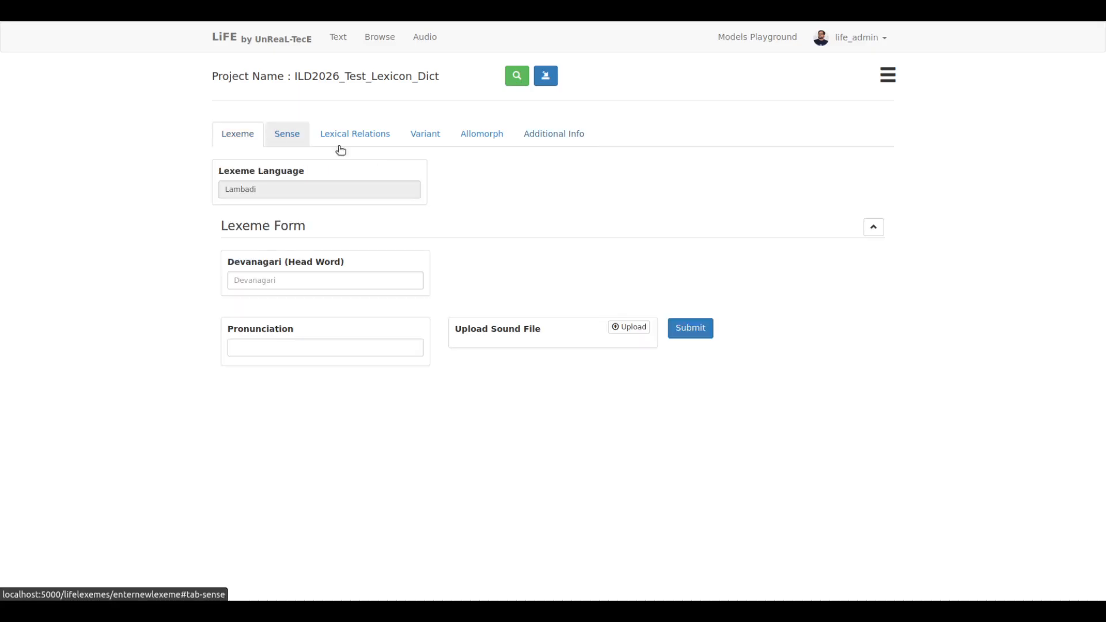
Start importing lexical entries from the Recordings project Lexicon_Test with the task RWC.
left_click(549, 75)
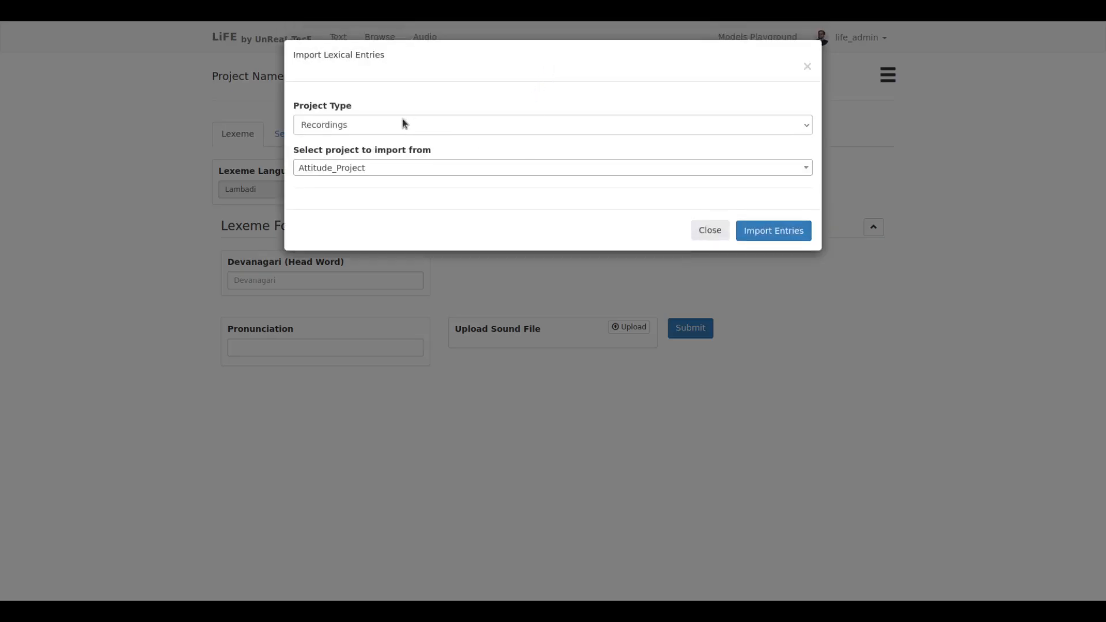
left_click(412, 173)
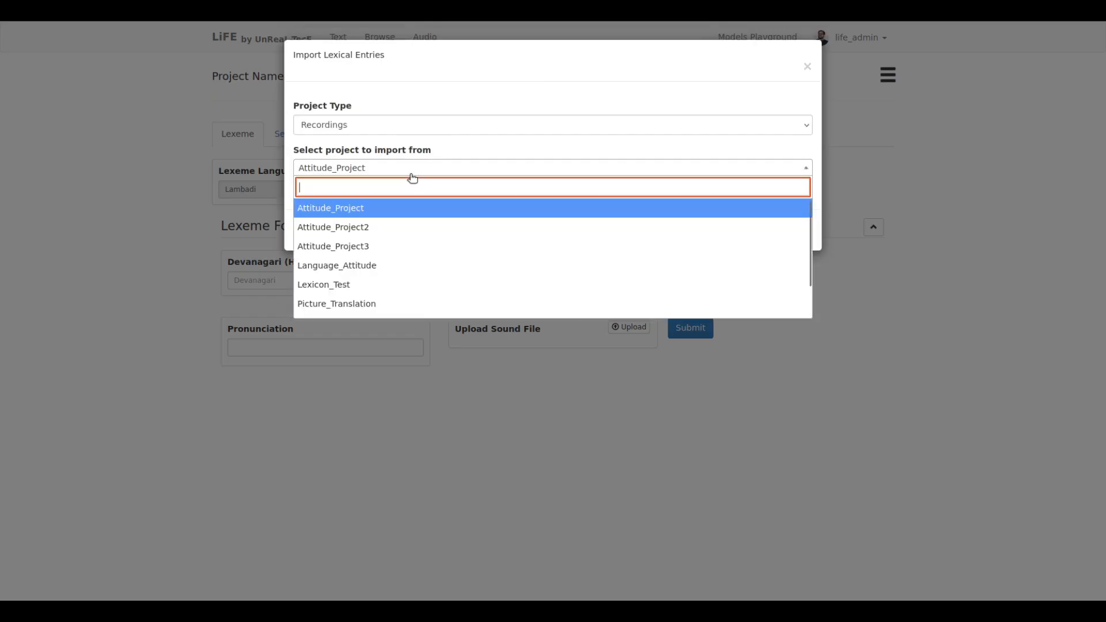
left_click(374, 290)
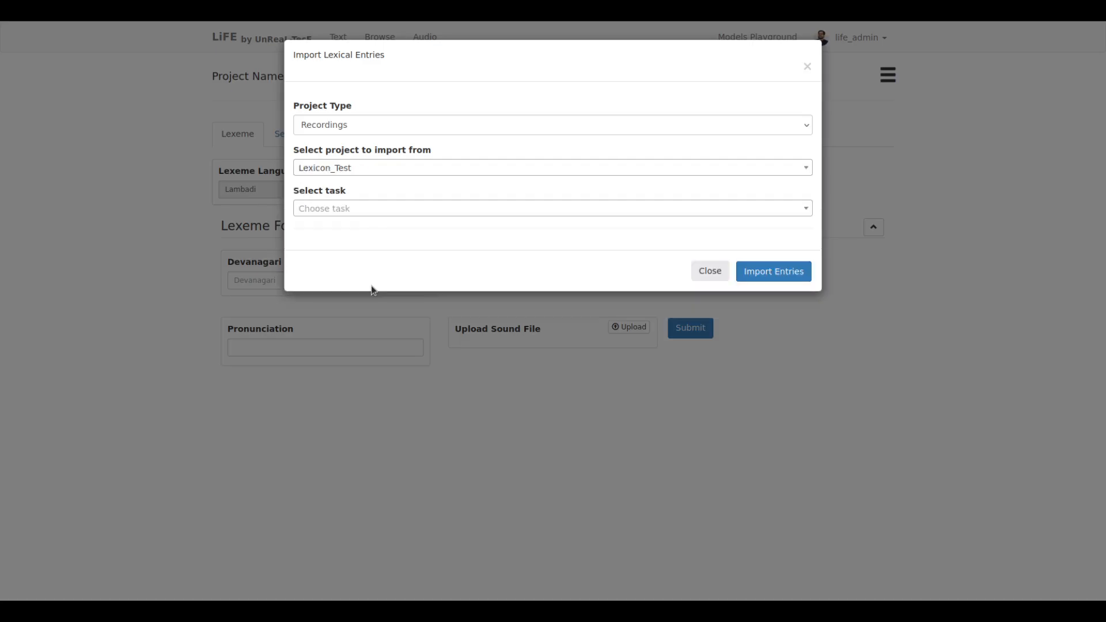
left_click(371, 212)
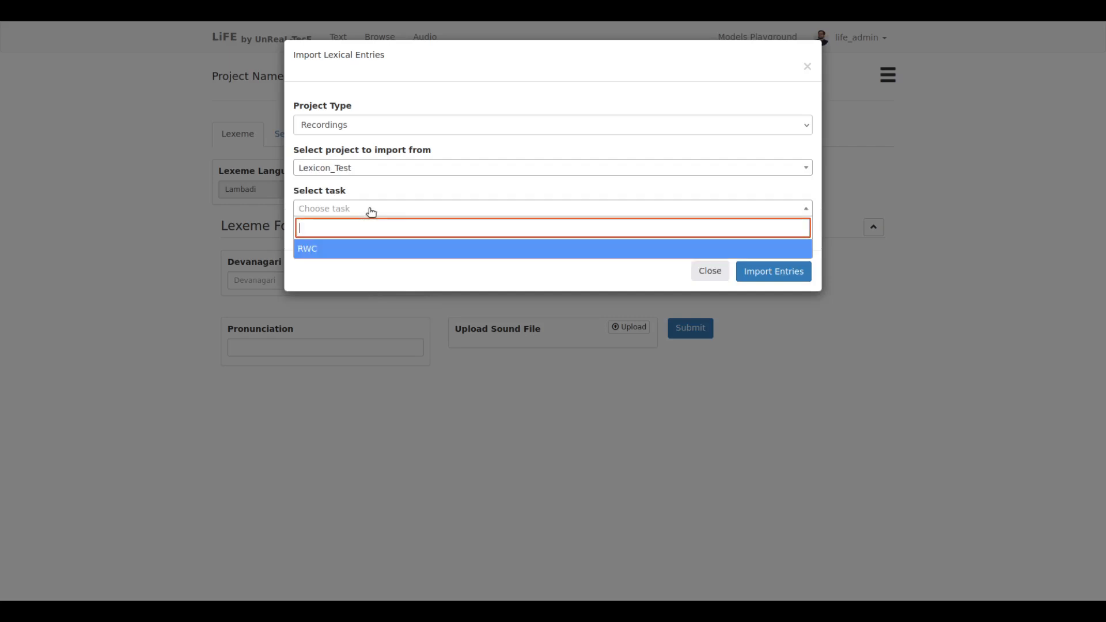
left_click(348, 248)
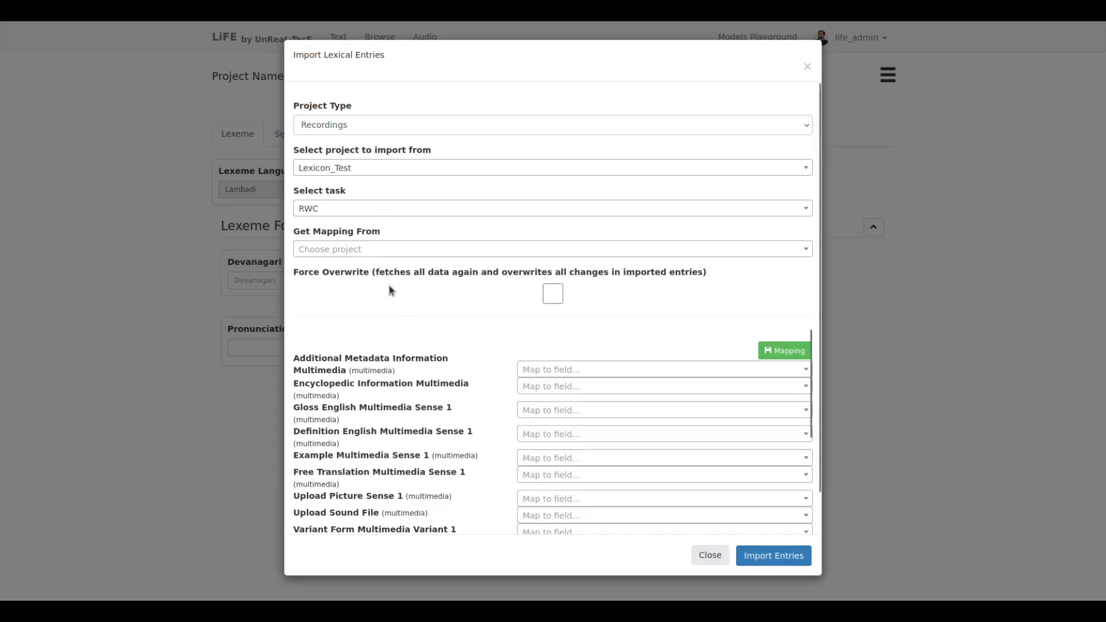
Map Additional Metadata Information Multimedia to additional_info and clear that mapping again.
scroll(436, 368, "down", 2)
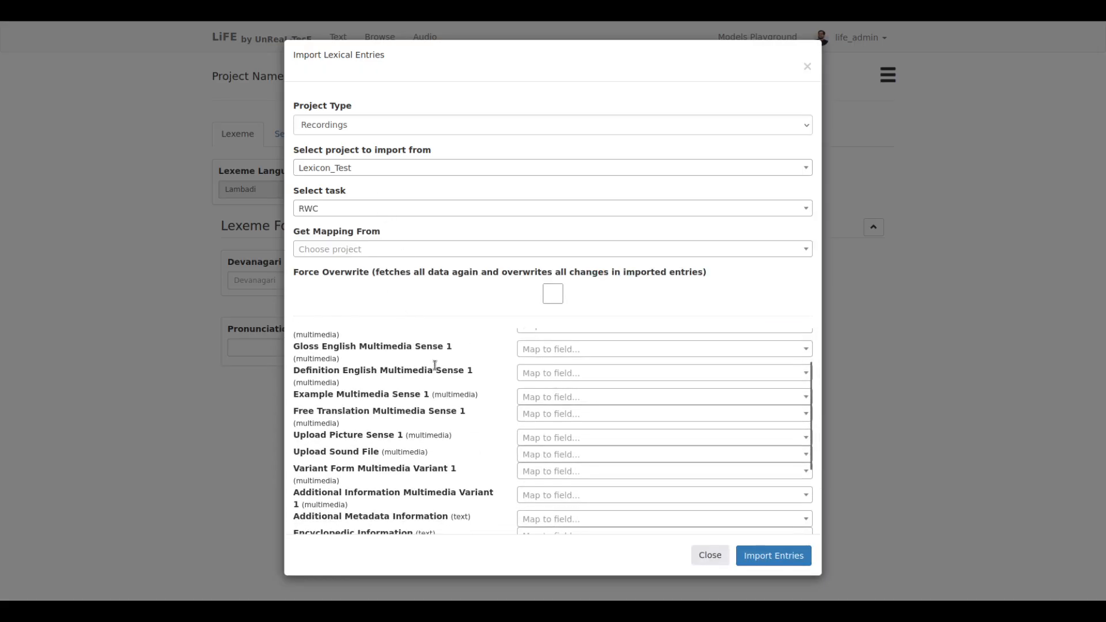
scroll(435, 369, "up", 2)
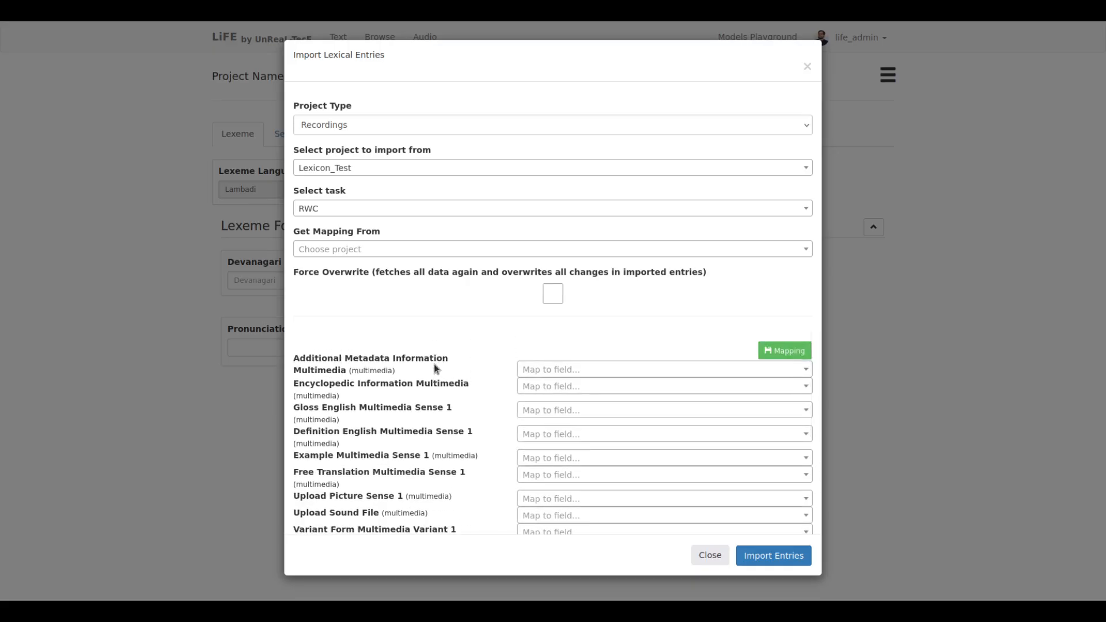
scroll(436, 369, "down", 4)
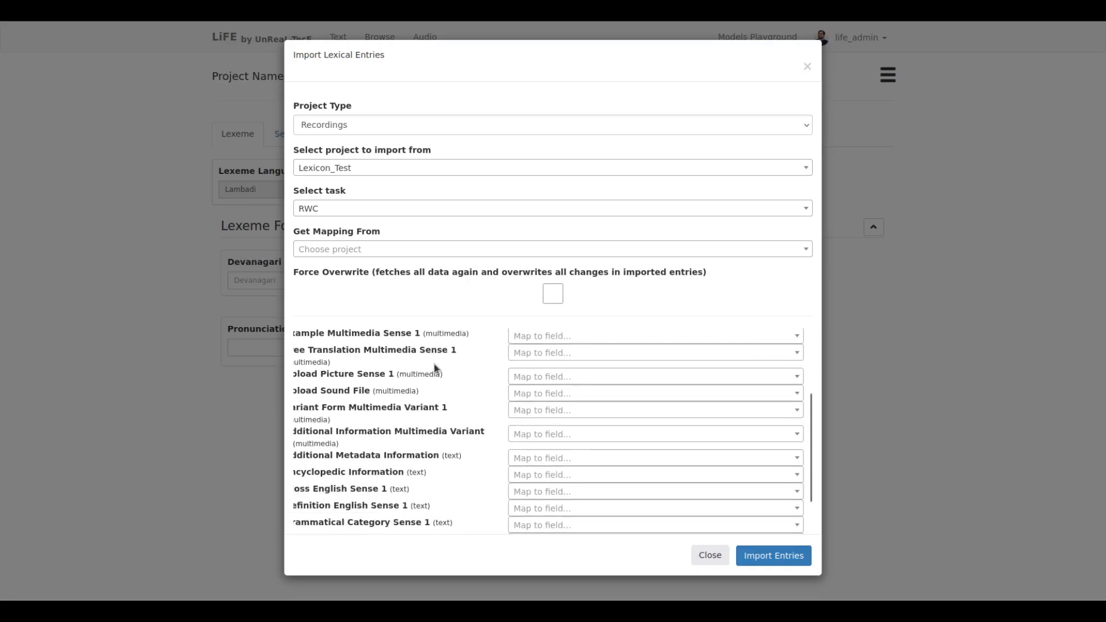
scroll(436, 369, "up", 4)
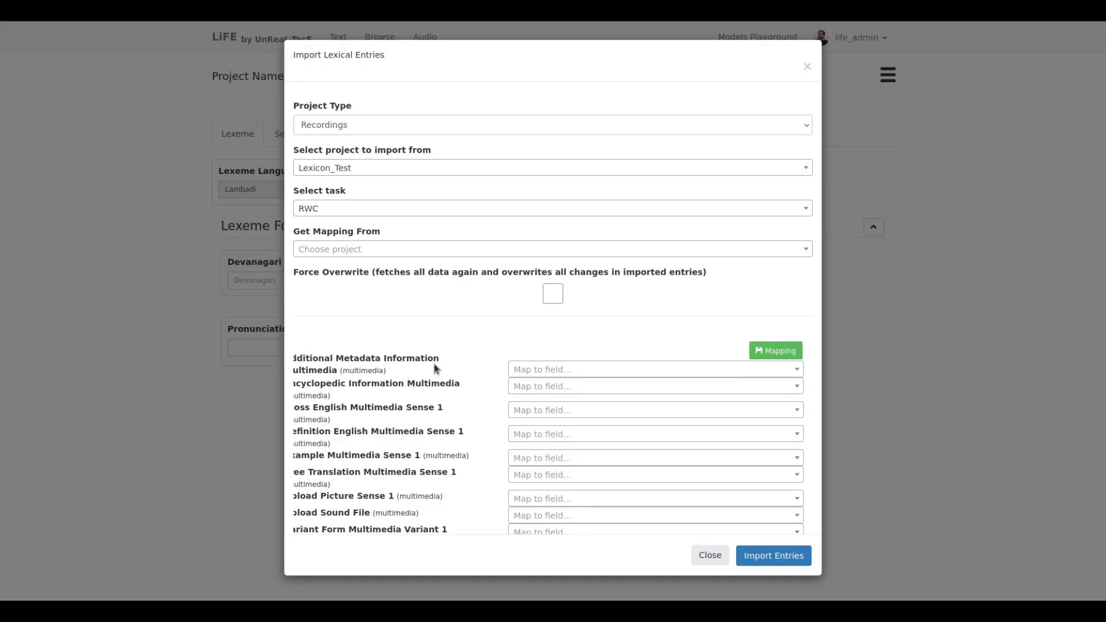
scroll(436, 369, "left", 2)
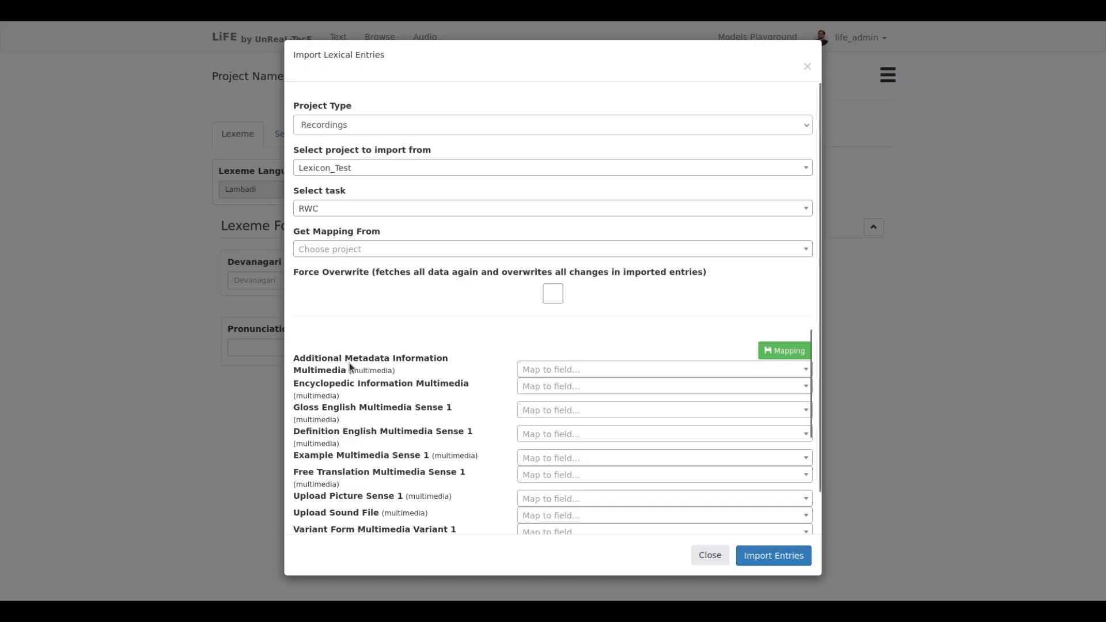
left_click(545, 369)
scroll(585, 459, "down", 1)
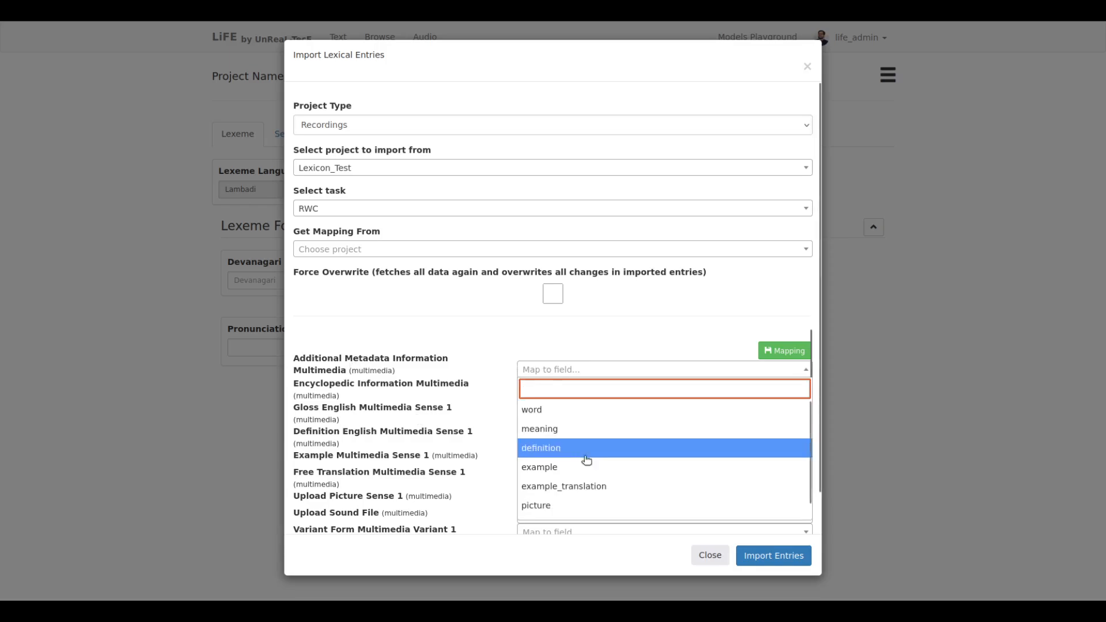
left_click(567, 510)
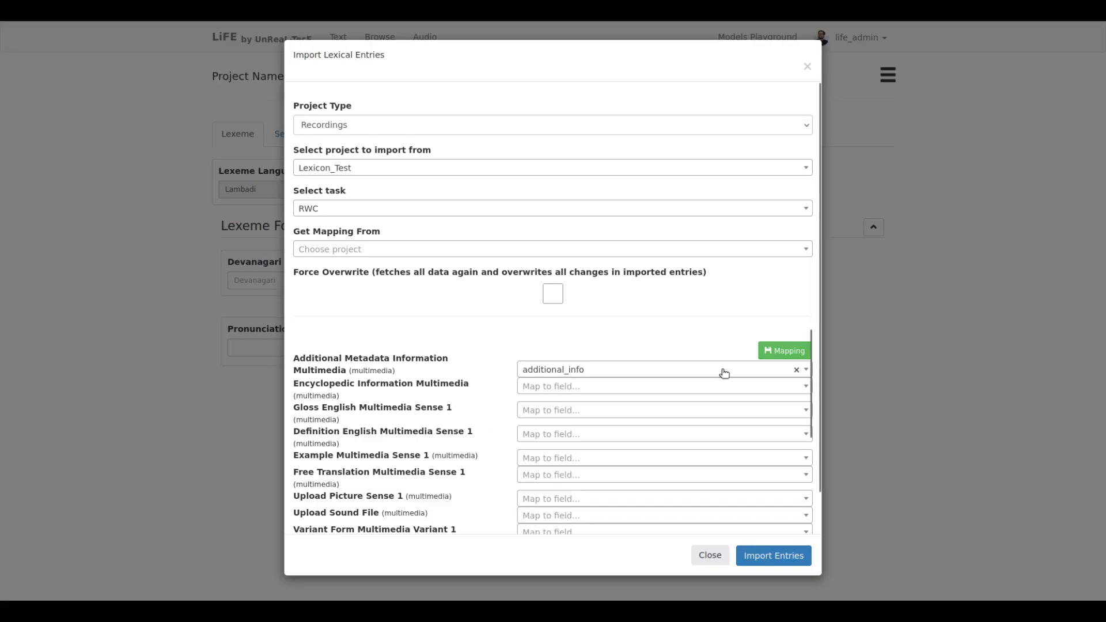
left_click(798, 371)
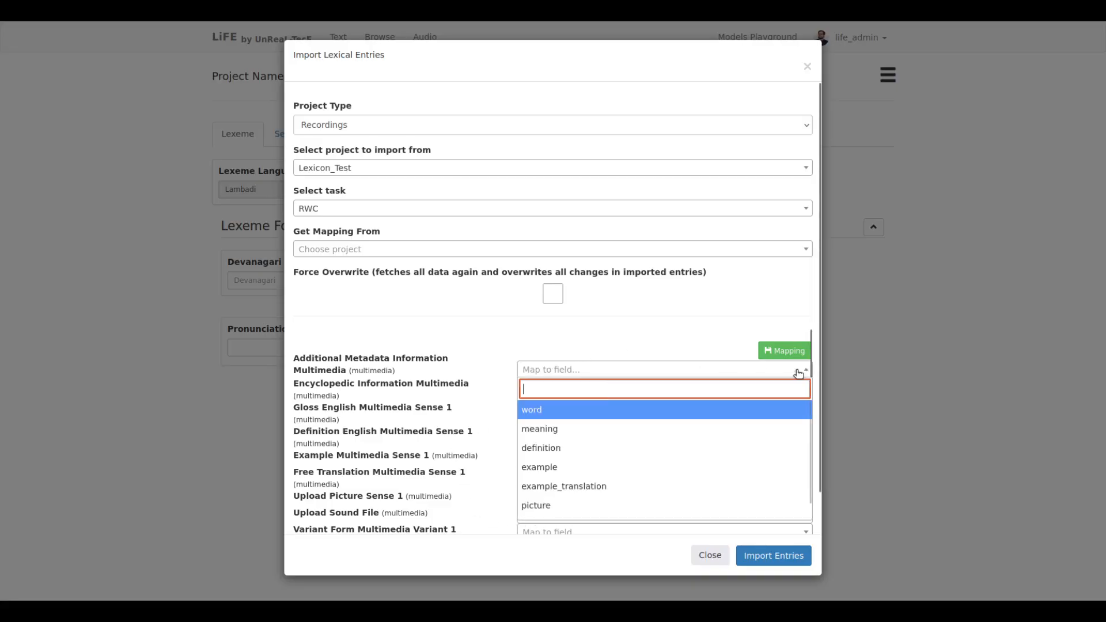
left_click(547, 333)
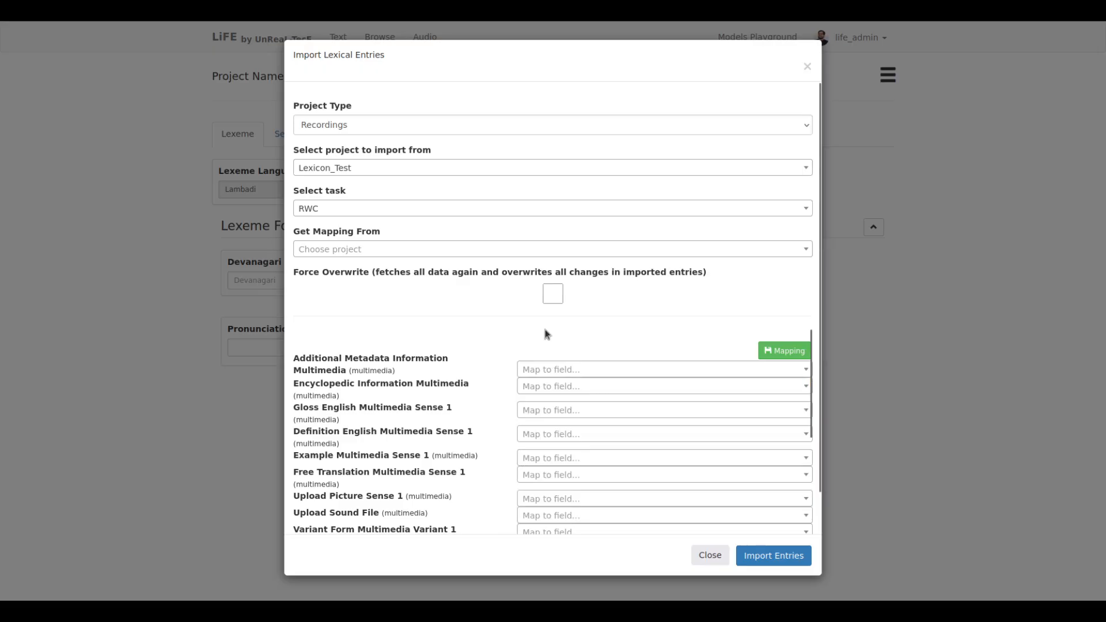
Map Encyclopedic Information Multimedia to the additional_info field.
left_click(569, 391)
scroll(553, 484, "down", 1)
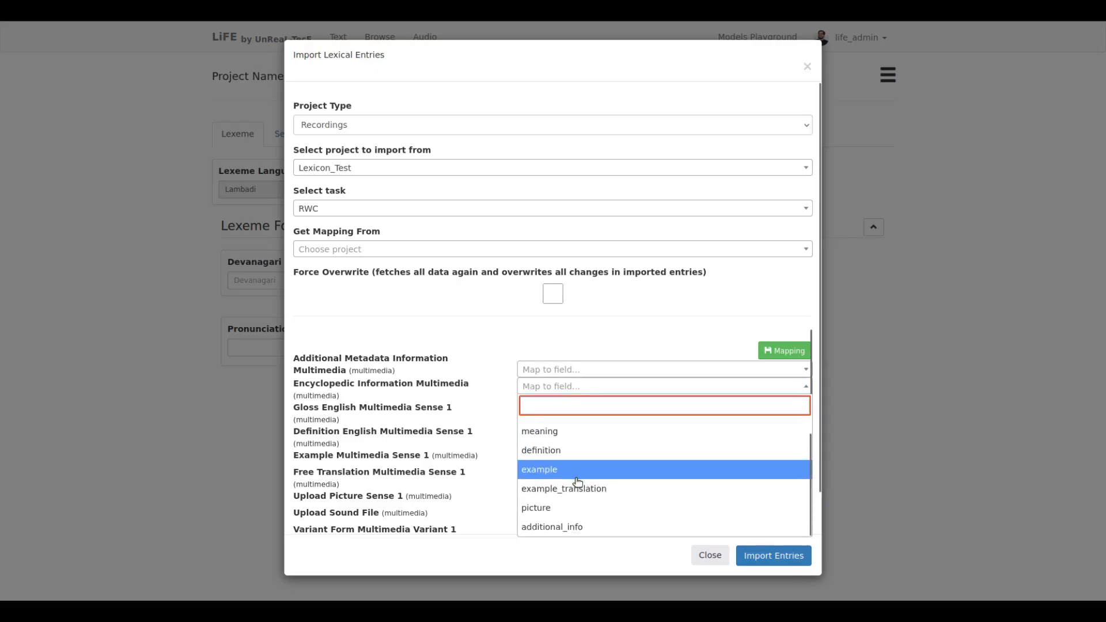
left_click(557, 526)
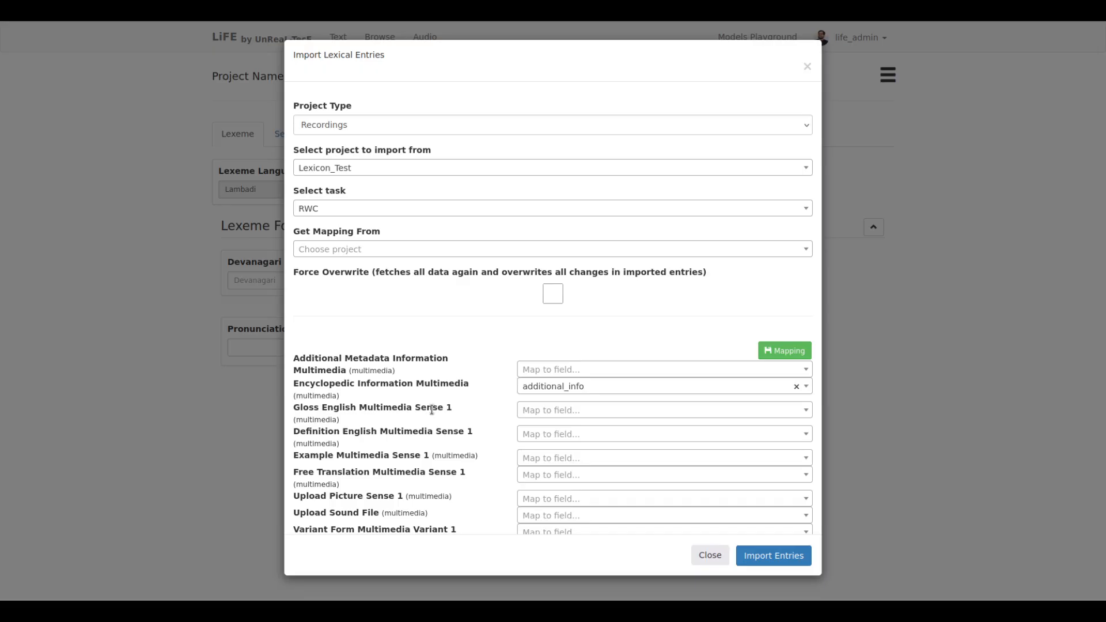
Map Gloss English Multimedia Sense 1 to meaning and Definition English Multimedia Sense 1 to definition.
left_click(554, 413)
left_click(559, 469)
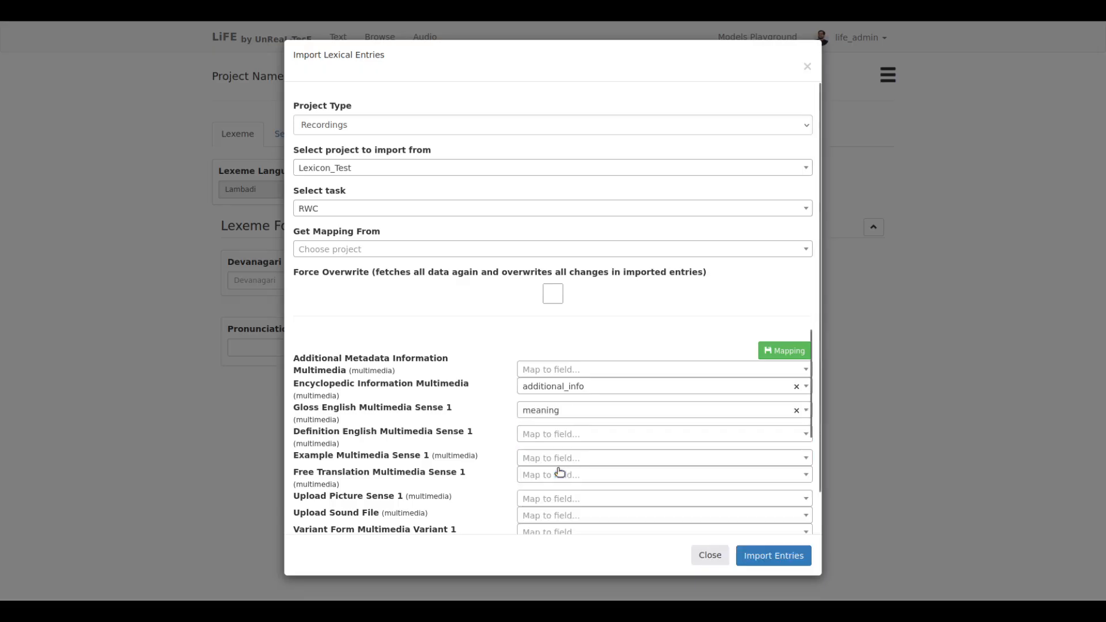
left_click(554, 437)
left_click(557, 508)
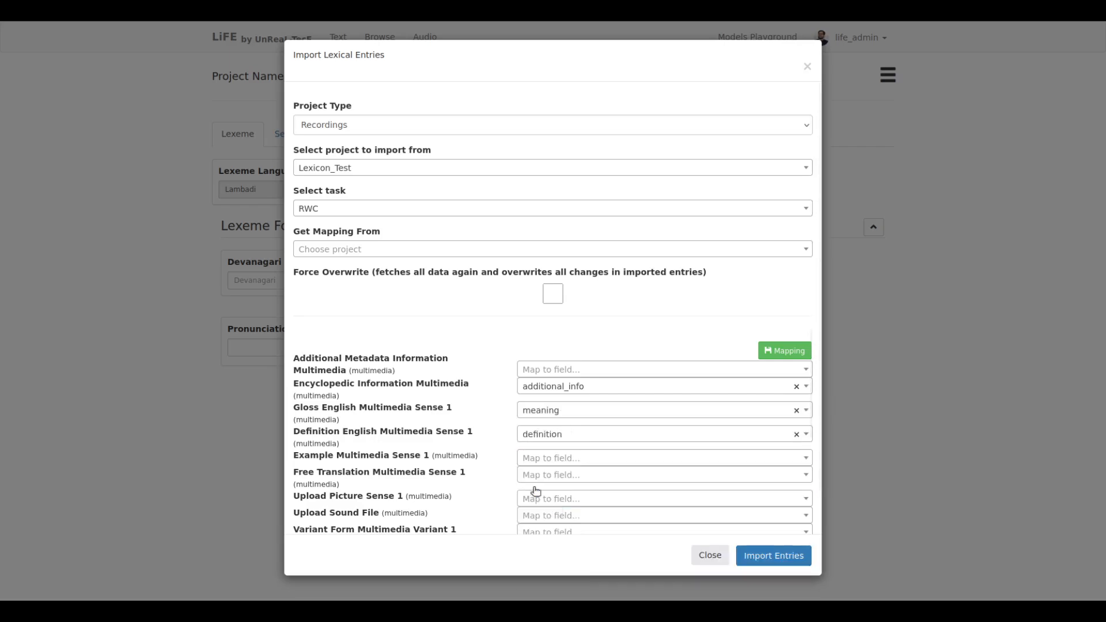
Map Example Multimedia Sense 1 to example and Free Translation Multimedia Sense 1 to example_translation.
left_click(555, 460)
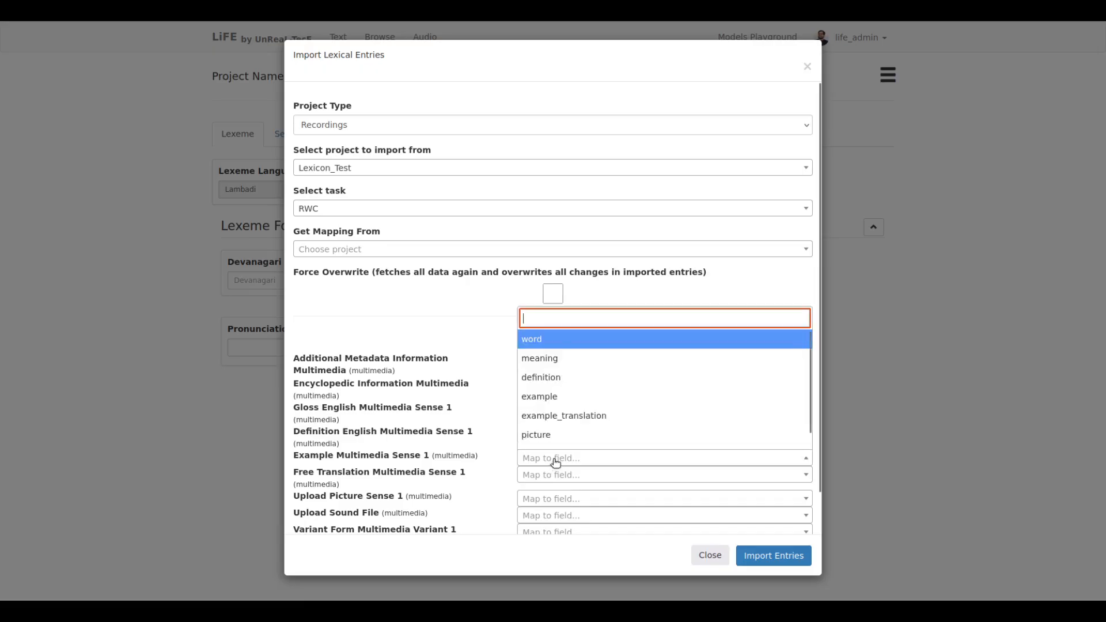
left_click(565, 397)
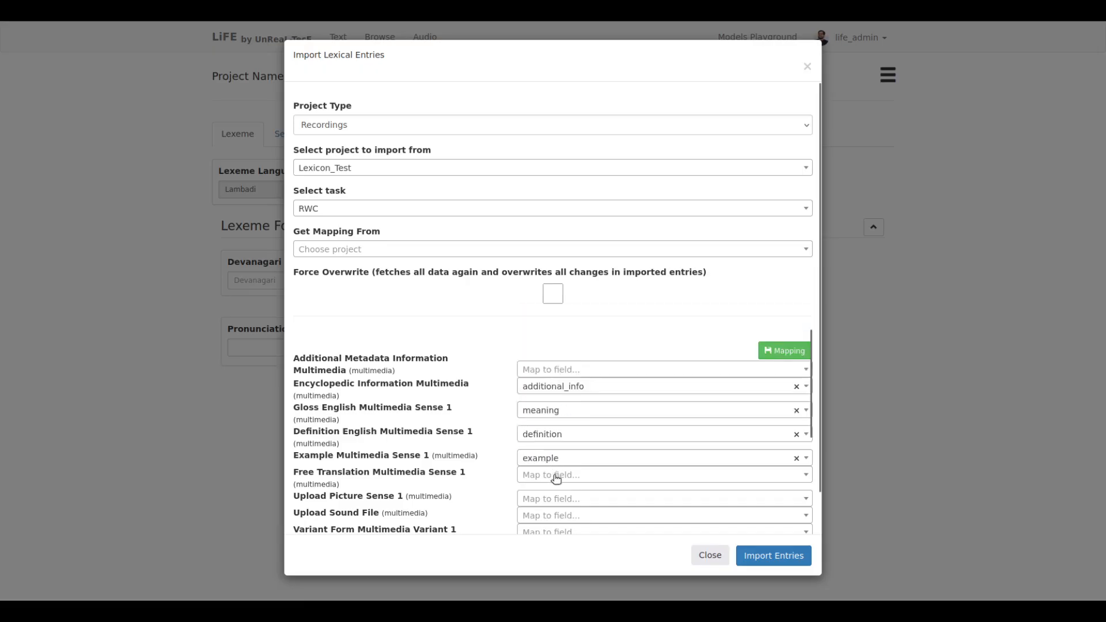
left_click(555, 476)
left_click(567, 433)
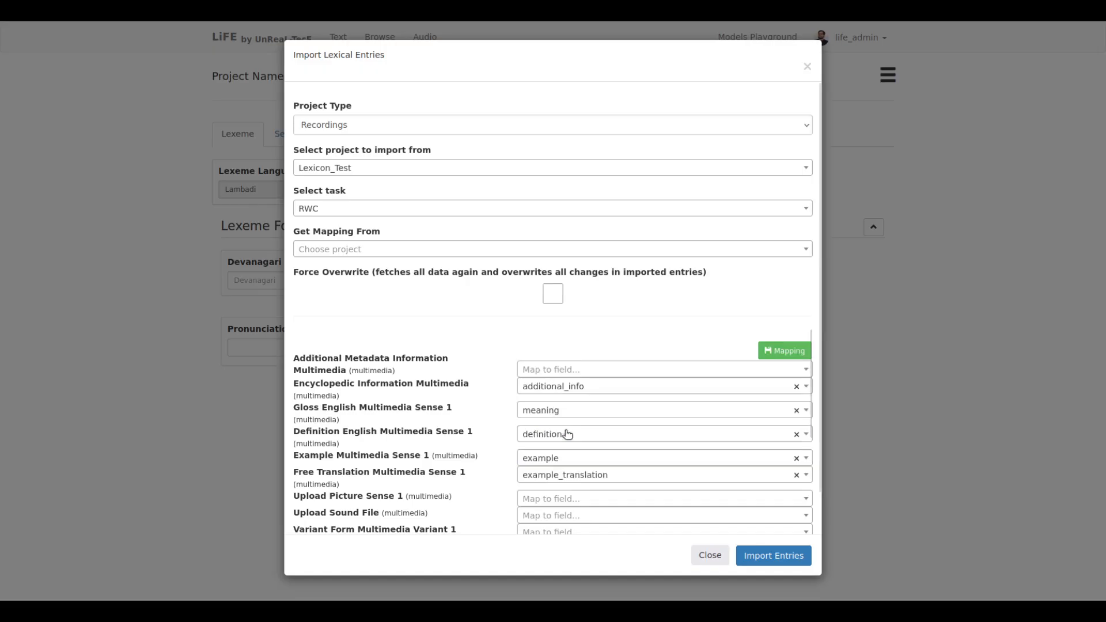
Map Upload Picture Sense 1 to picture and Upload Sound File to word.
left_click(563, 499)
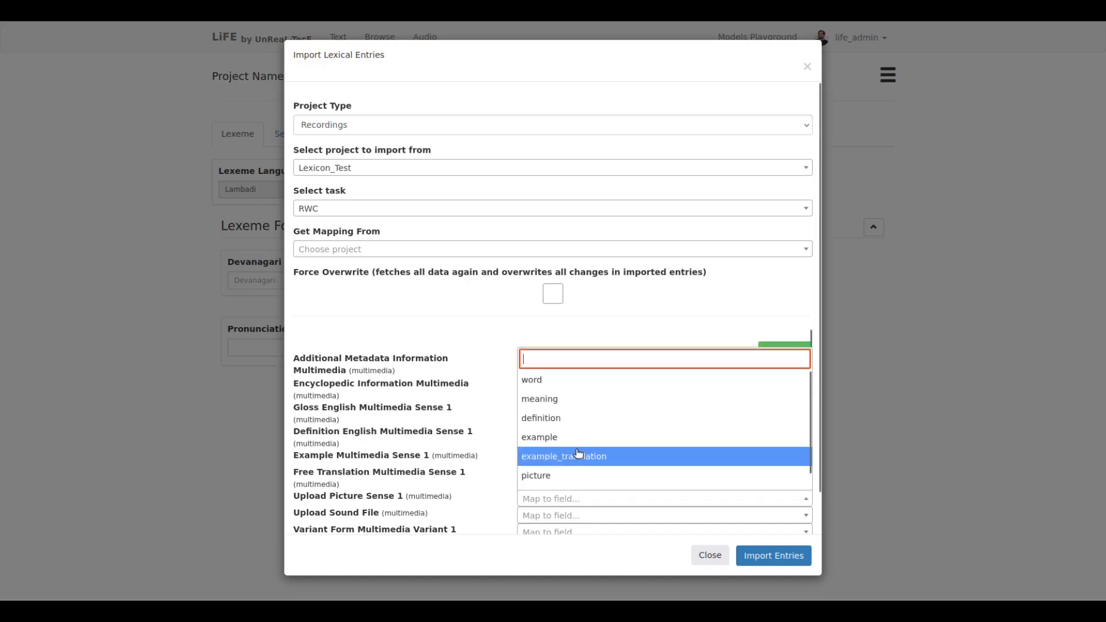
left_click(564, 476)
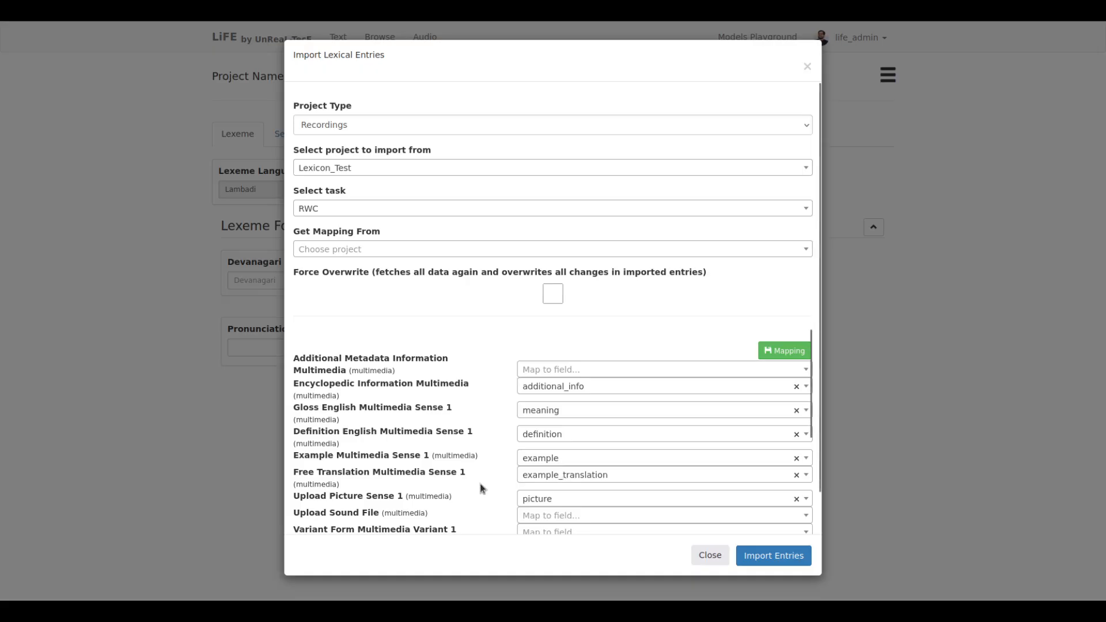
scroll(482, 488, "down", 2)
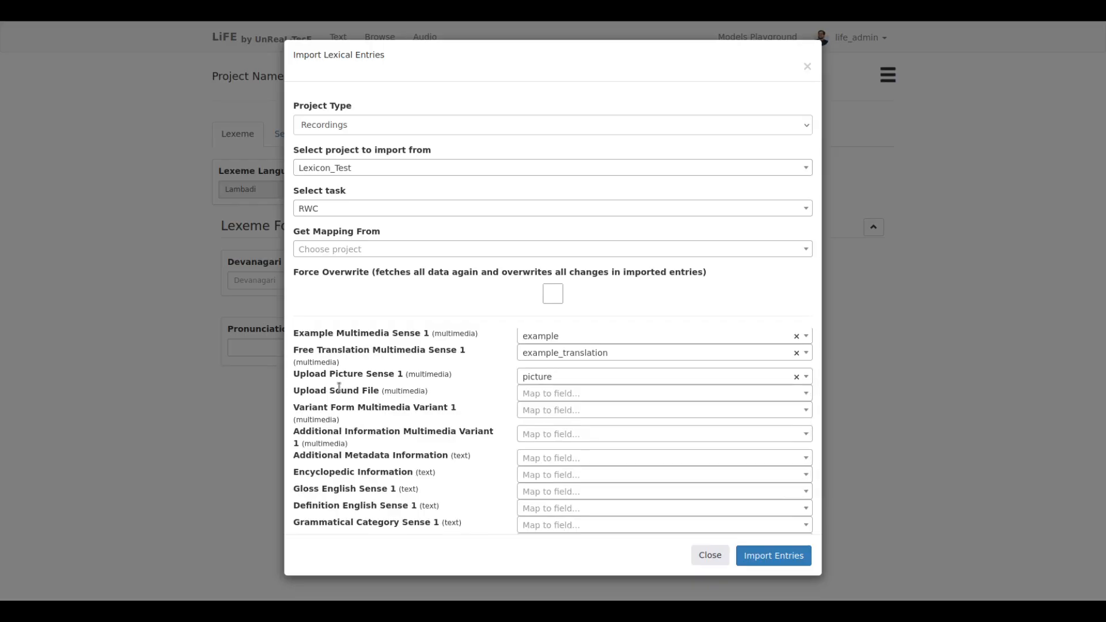
left_click(536, 394)
left_click(545, 435)
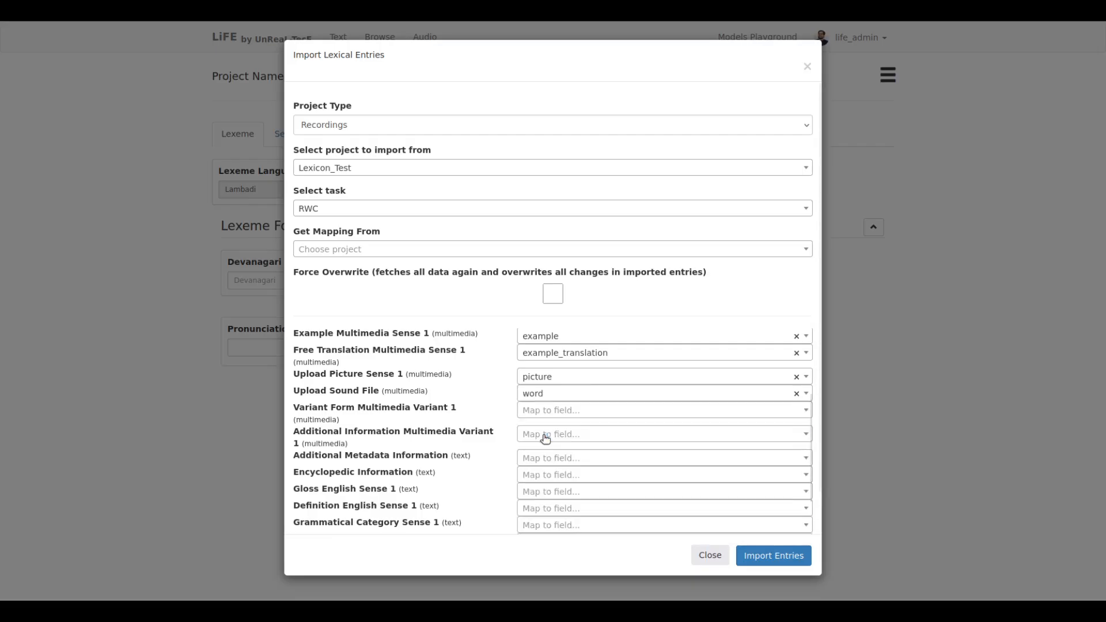
Review the field assignments for the Lexicon_Test import and save the mapping.
scroll(483, 431, "up", 2)
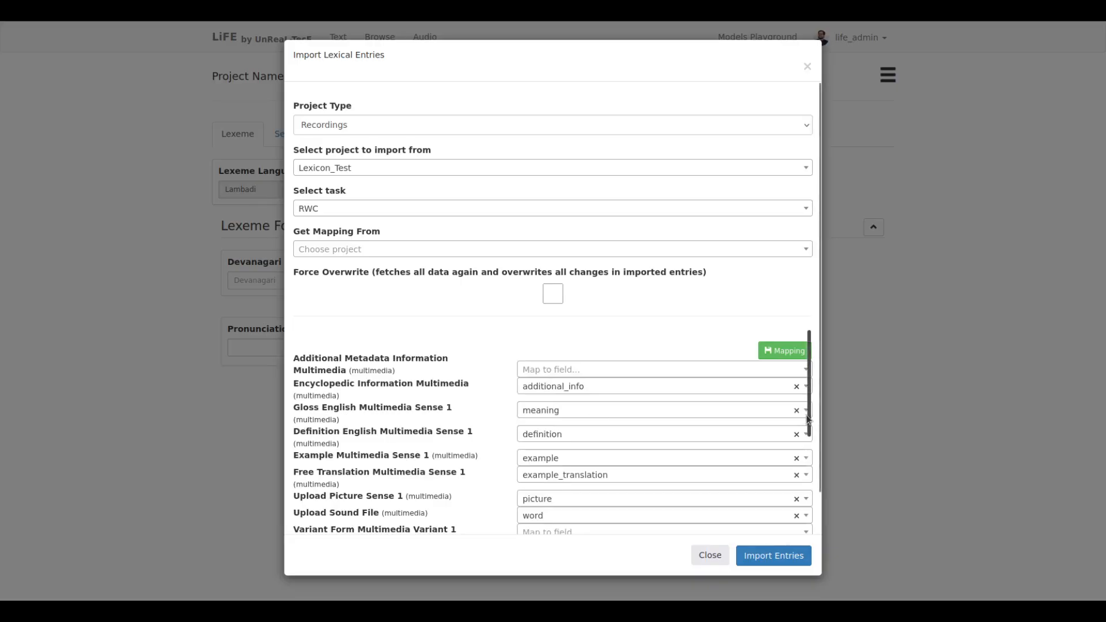
scroll(808, 432, "down", 1)
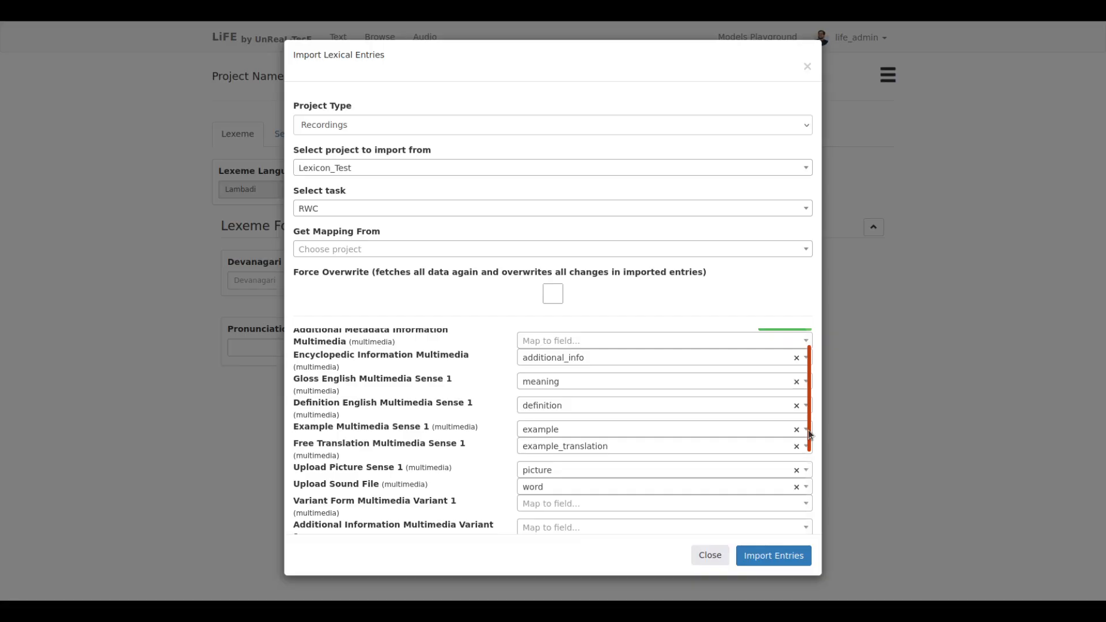
scroll(809, 434, "up", 1)
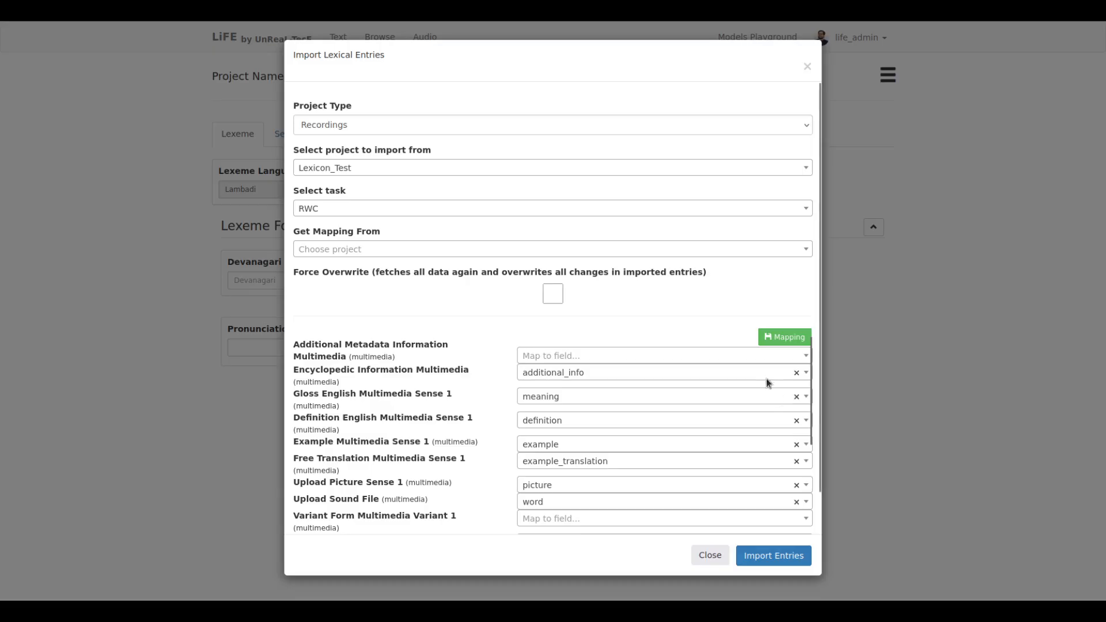
left_click(773, 337)
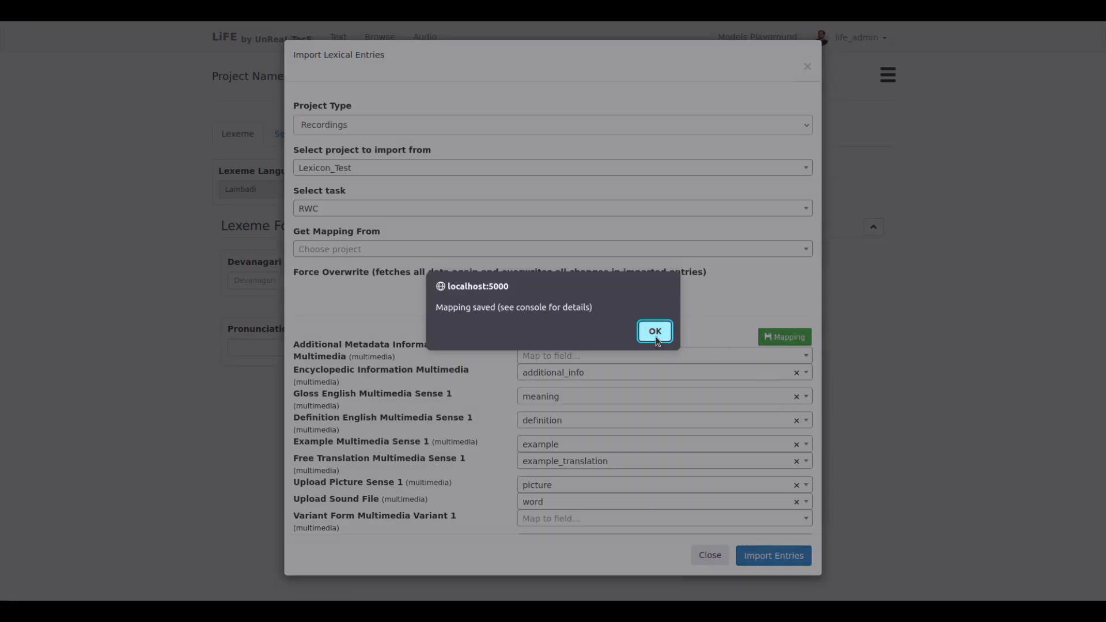
left_click(655, 332)
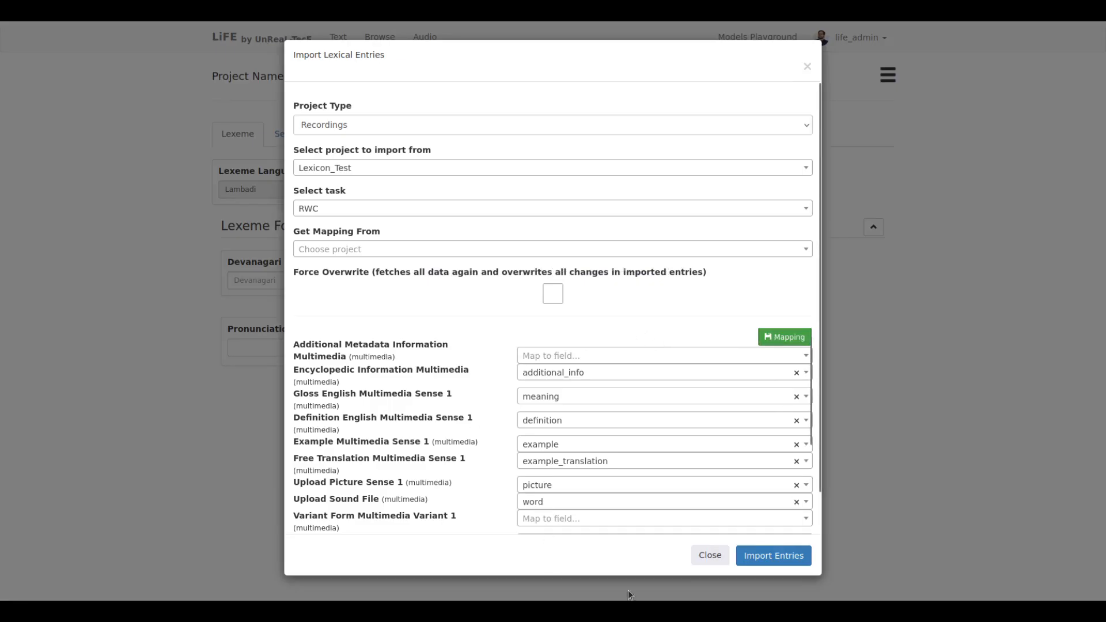
Import the mapped lexical entries and open the project's list of lexemes.
left_click(760, 554)
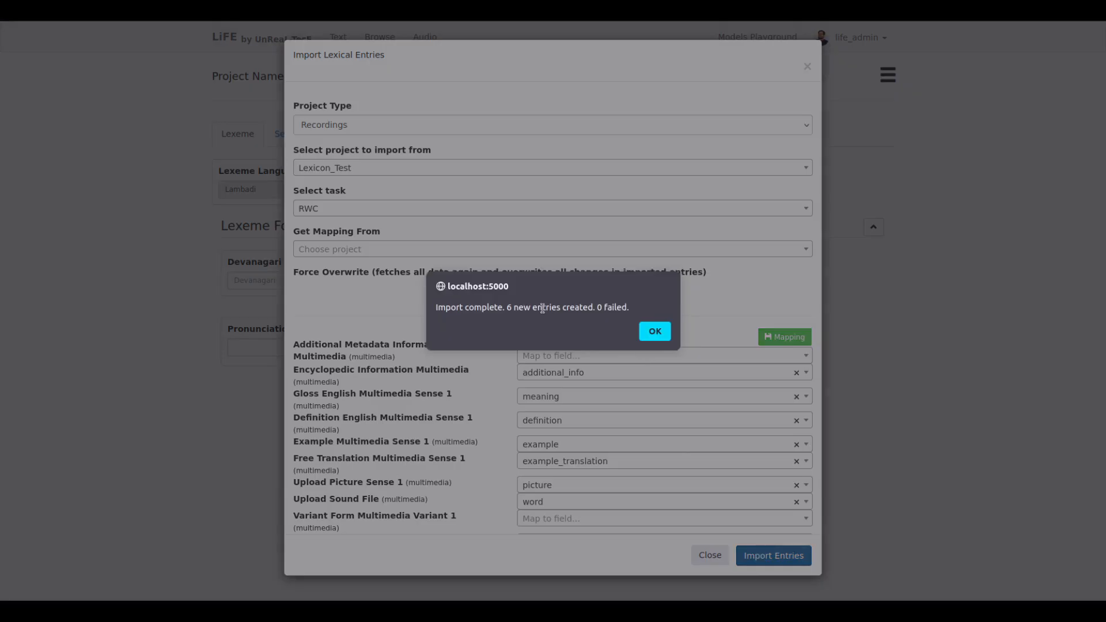
left_click(655, 333)
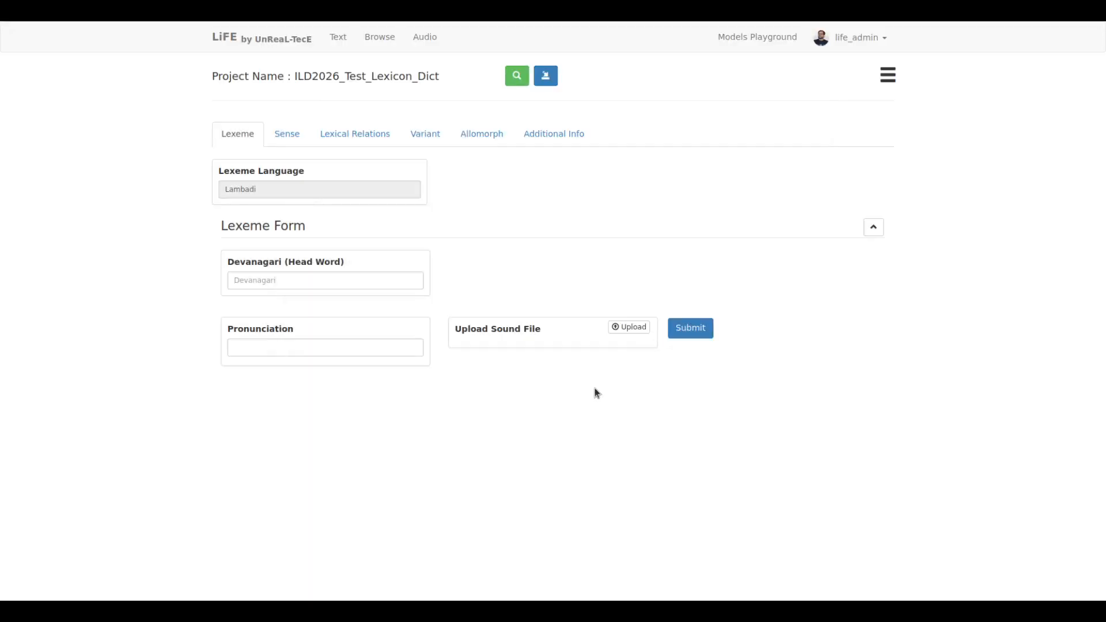
left_click(380, 39)
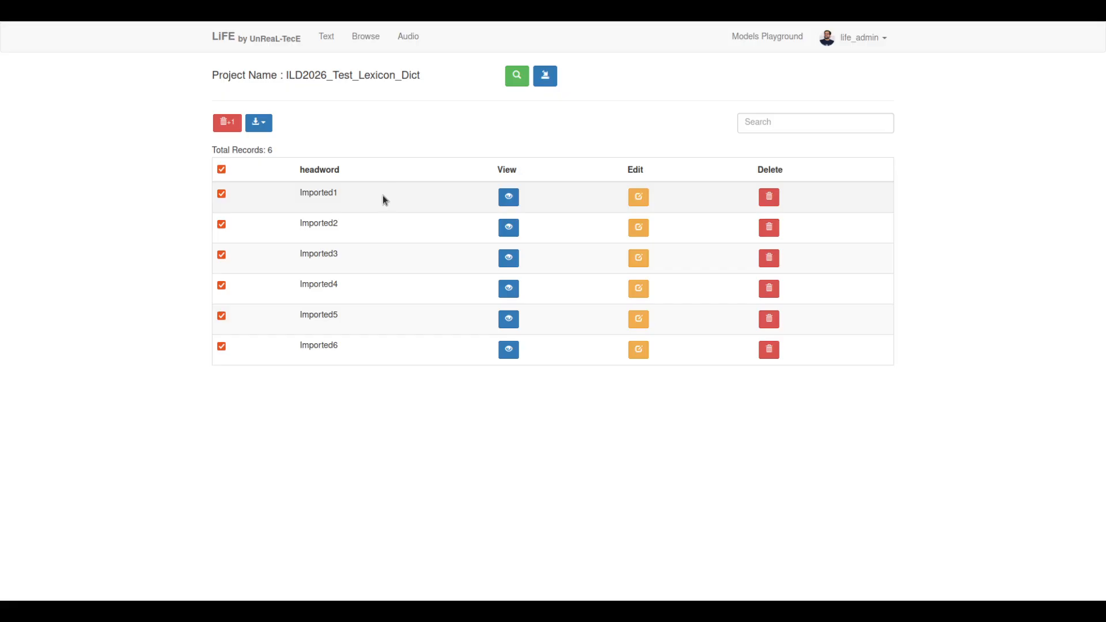
Examine the lexeme details of the entries Imported1, Imported2, Imported3 and Imported4.
left_click(429, 200)
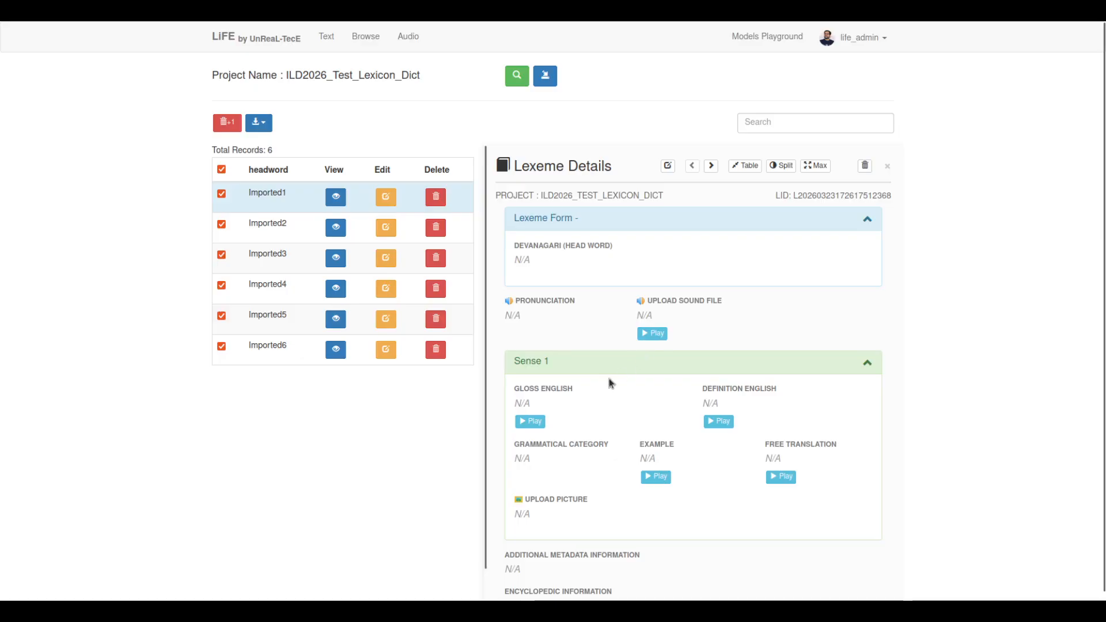
scroll(698, 471, "down", 1)
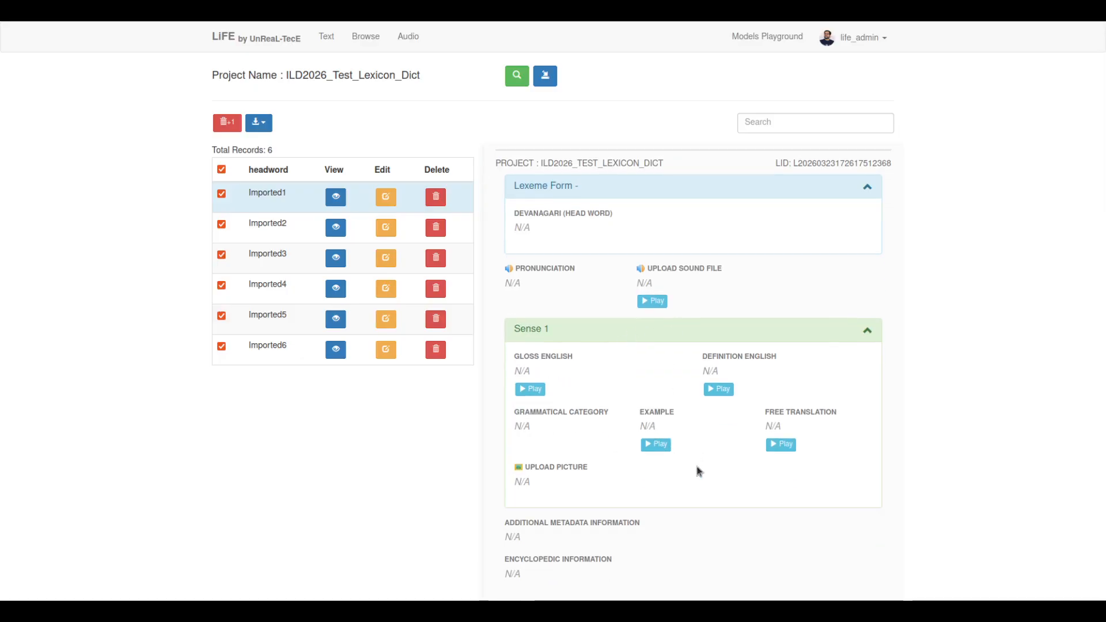
scroll(697, 471, "down", 1)
scroll(697, 471, "up", 1)
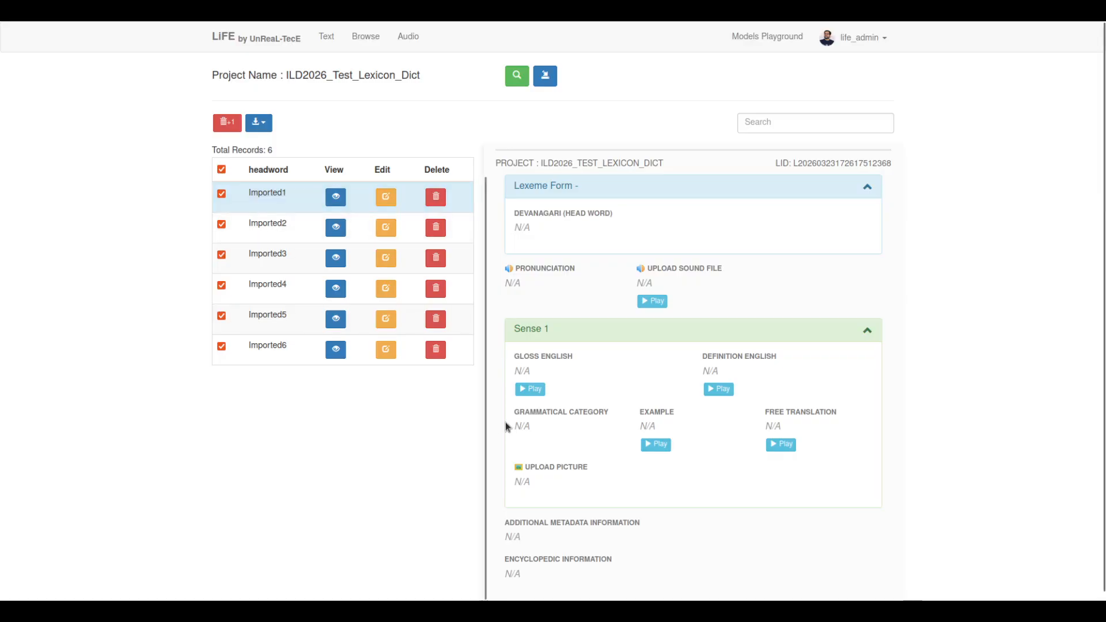
scroll(506, 427, "down", 1)
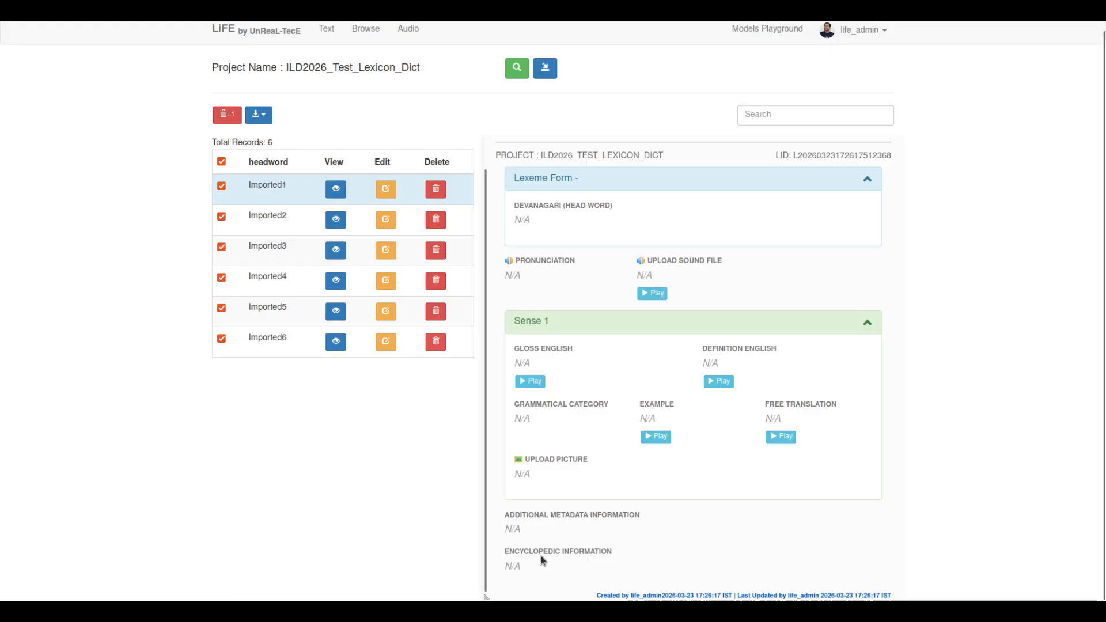
left_click(281, 215)
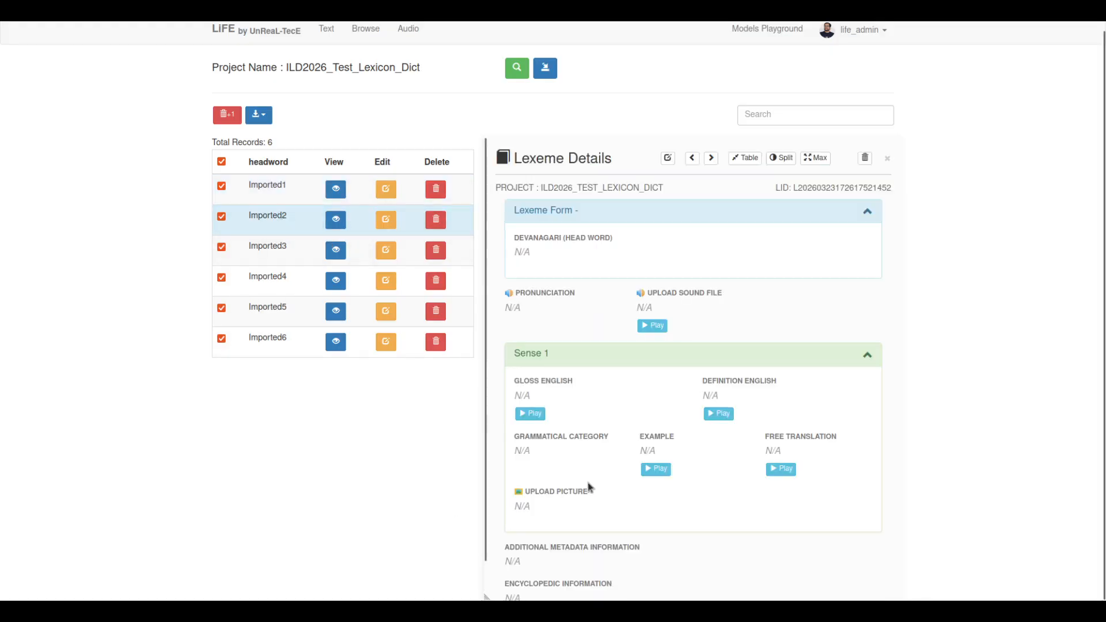
scroll(608, 458, "down", 1)
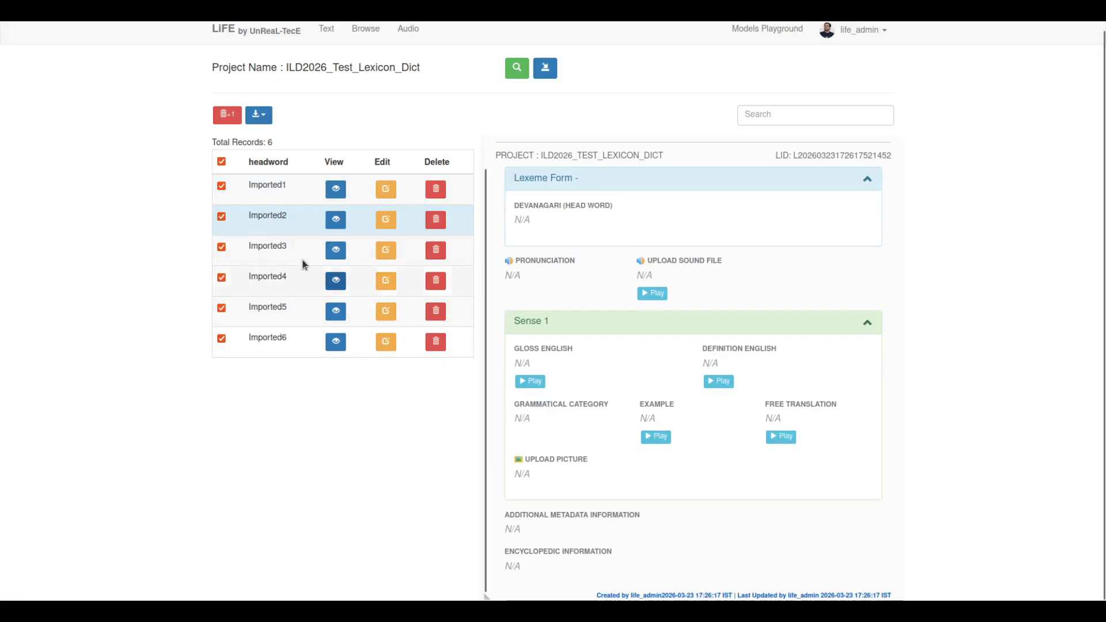
left_click(271, 245)
scroll(562, 461, "down", 1)
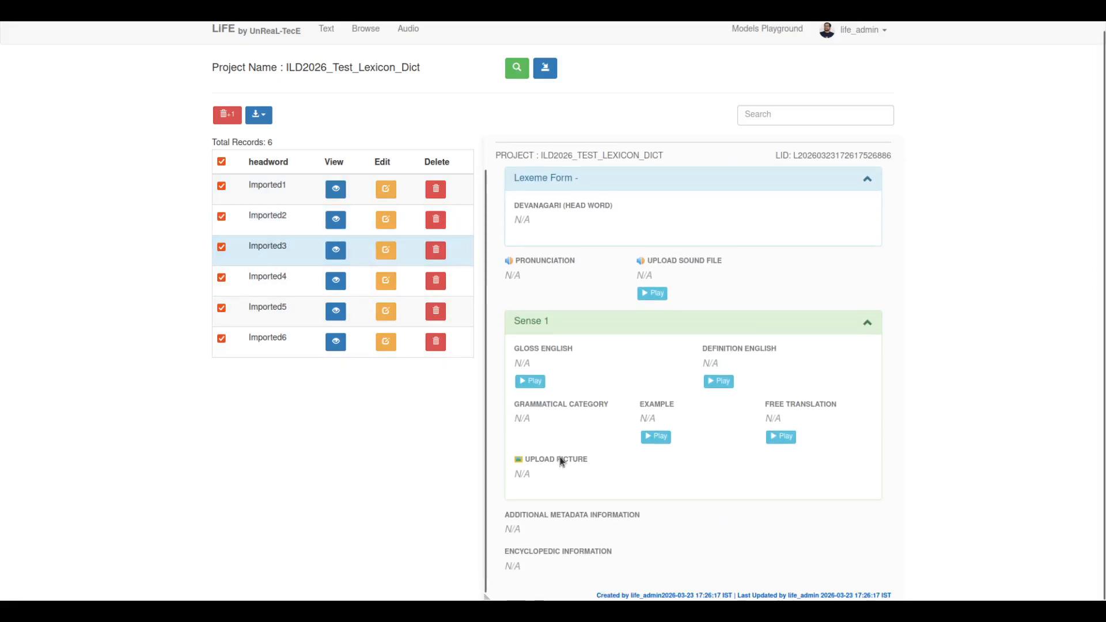
left_click(294, 284)
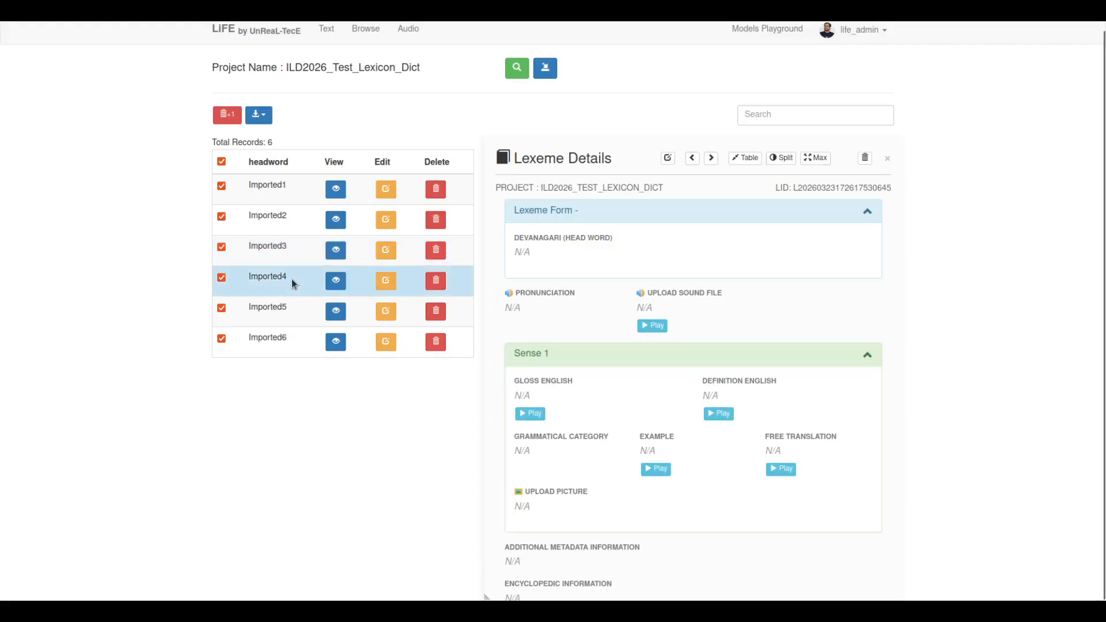
scroll(561, 460, "down", 1)
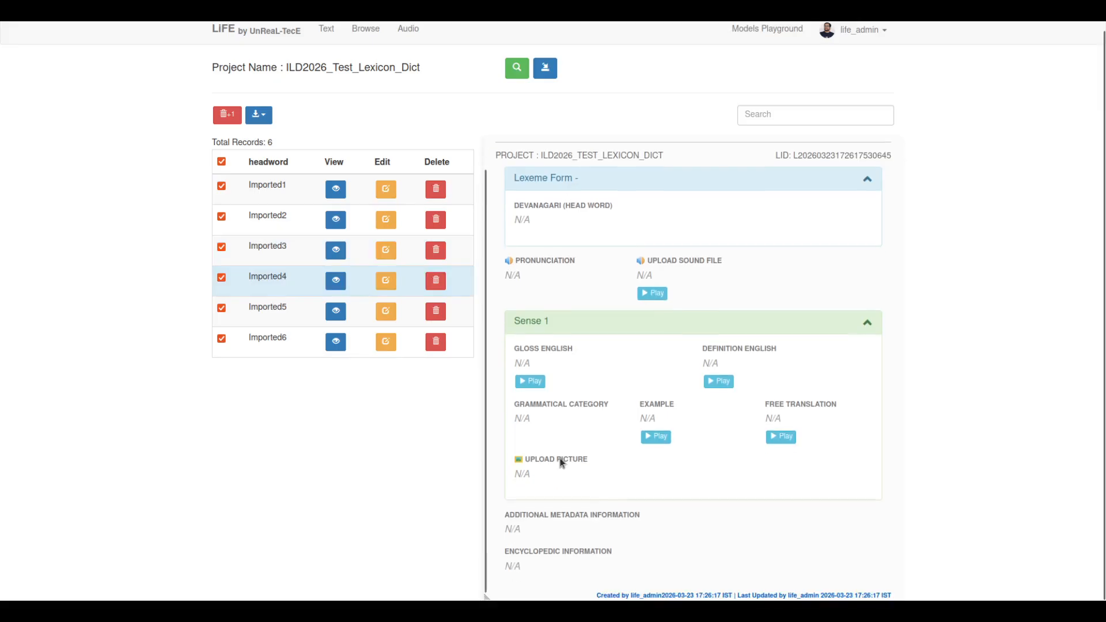
scroll(562, 461, "up", 1)
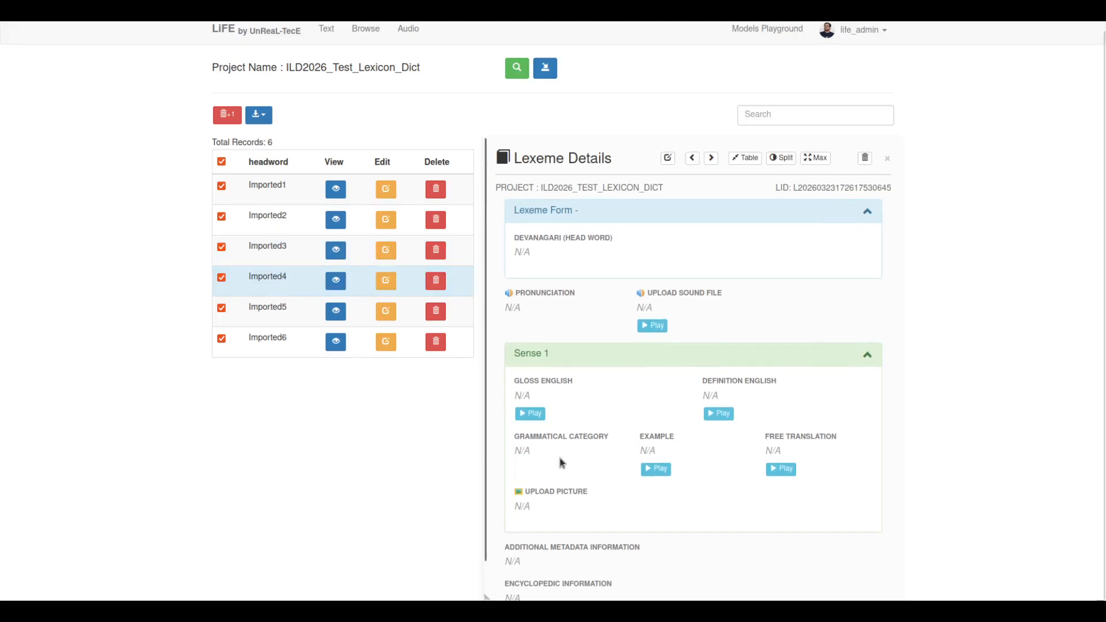
Open the entry Imported1 for editing.
left_click(290, 190)
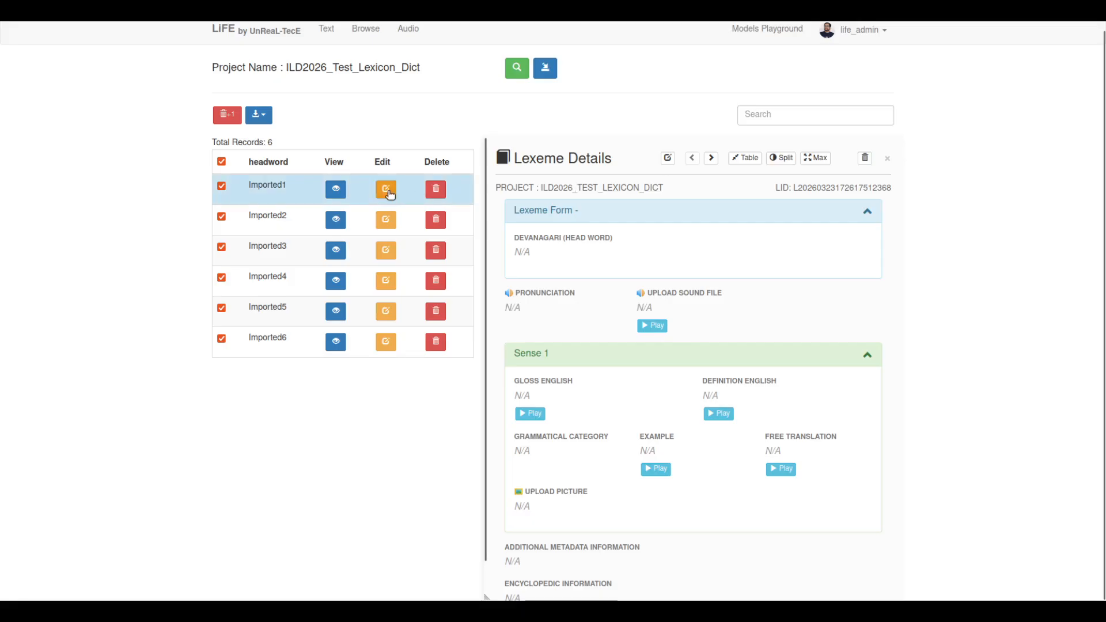
left_click(667, 164)
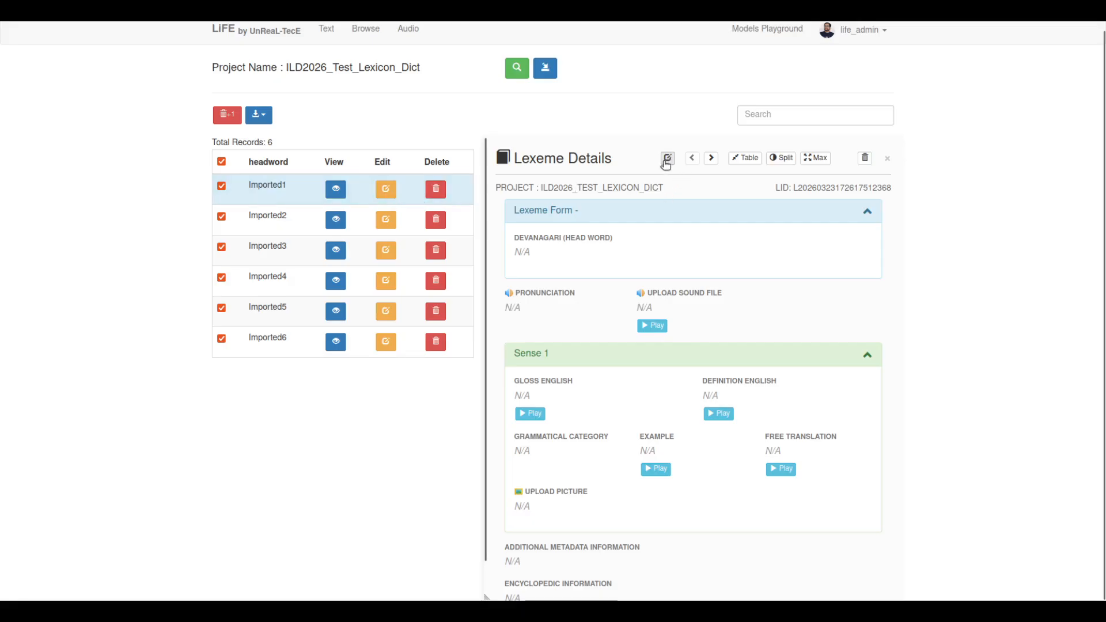
left_click(384, 192)
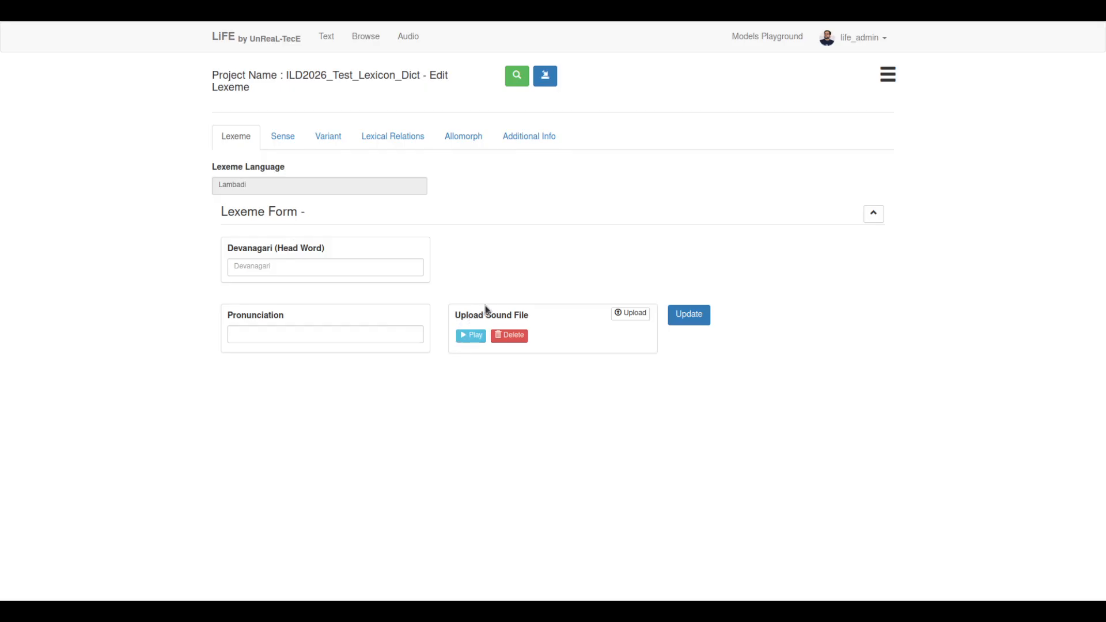
Play the lexeme's uploaded sound file and view its Sense 1 fields.
left_click(461, 336)
left_click(284, 138)
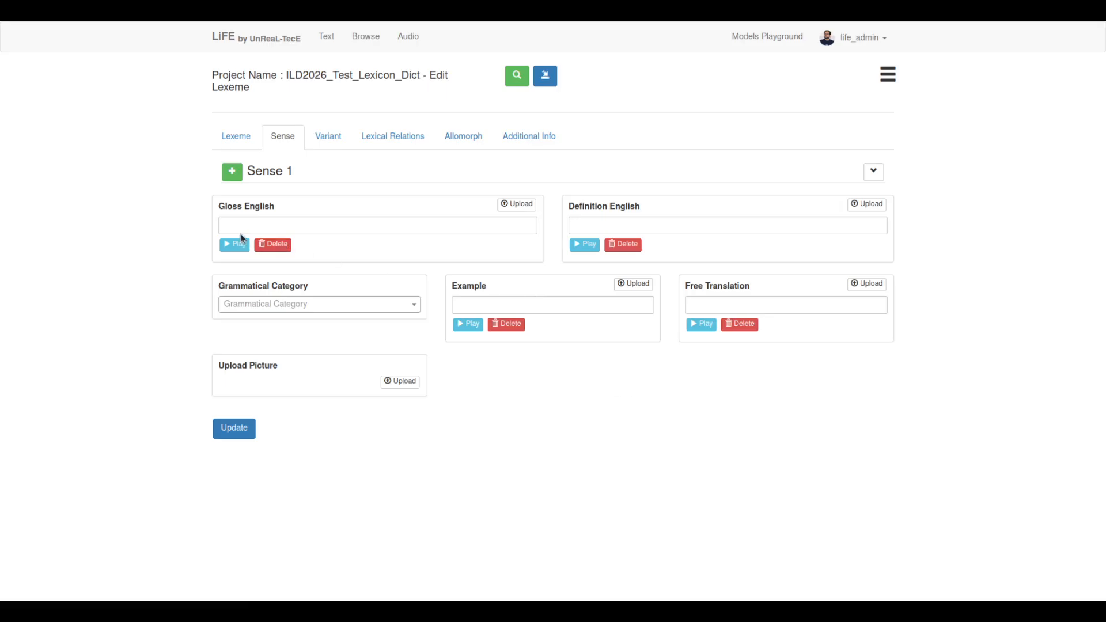
Look through the Lexeme, Sense and Additional Info fields of the entry being edited.
left_click(248, 144)
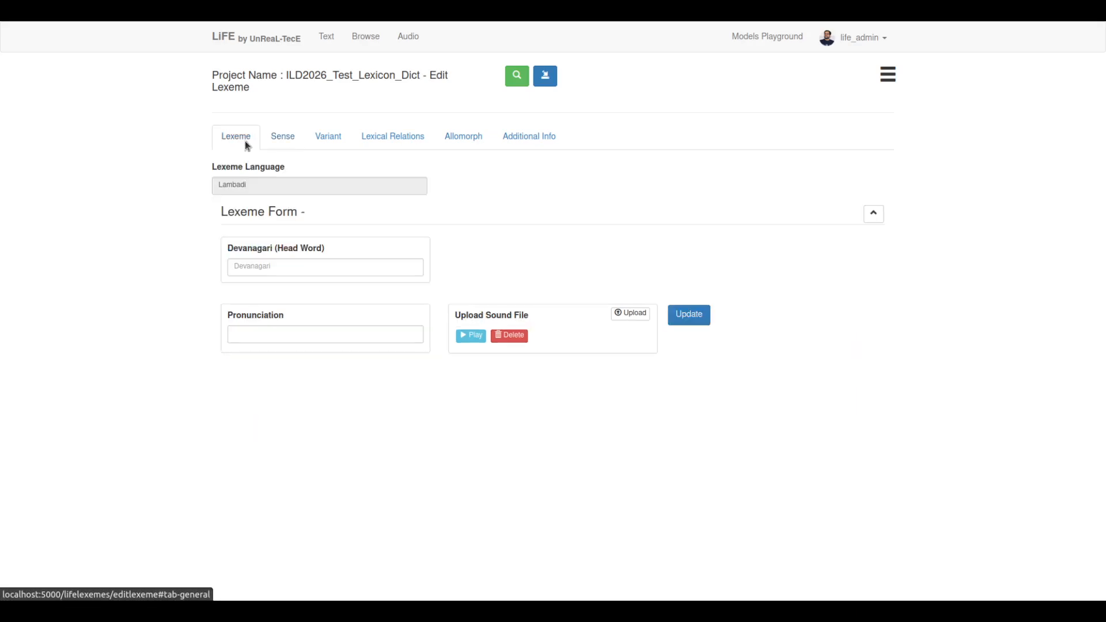
left_click(331, 265)
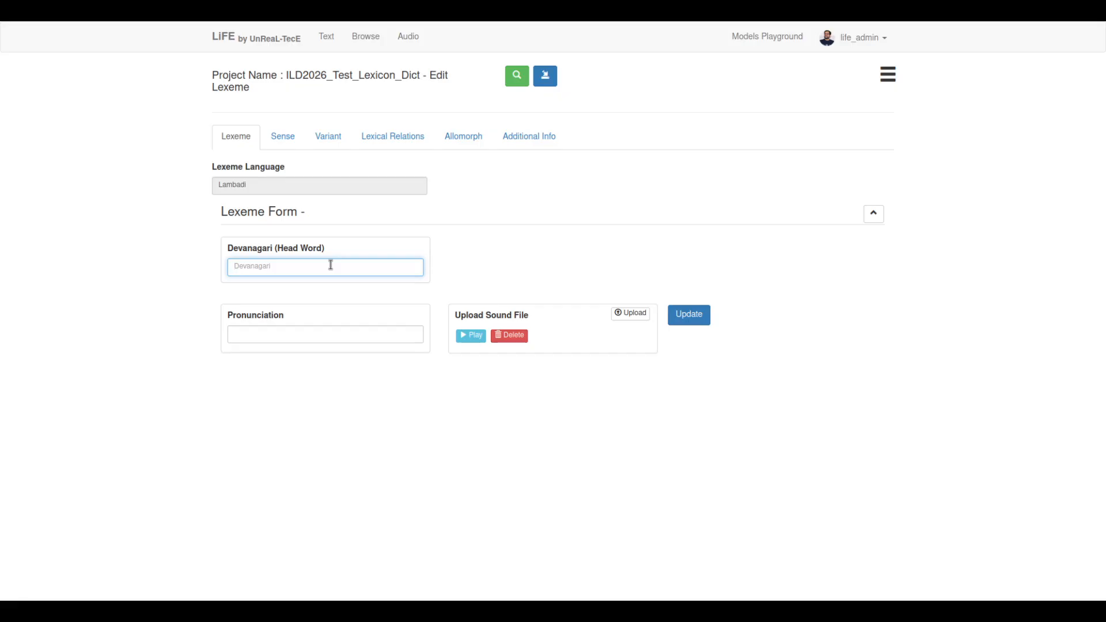
left_click(327, 336)
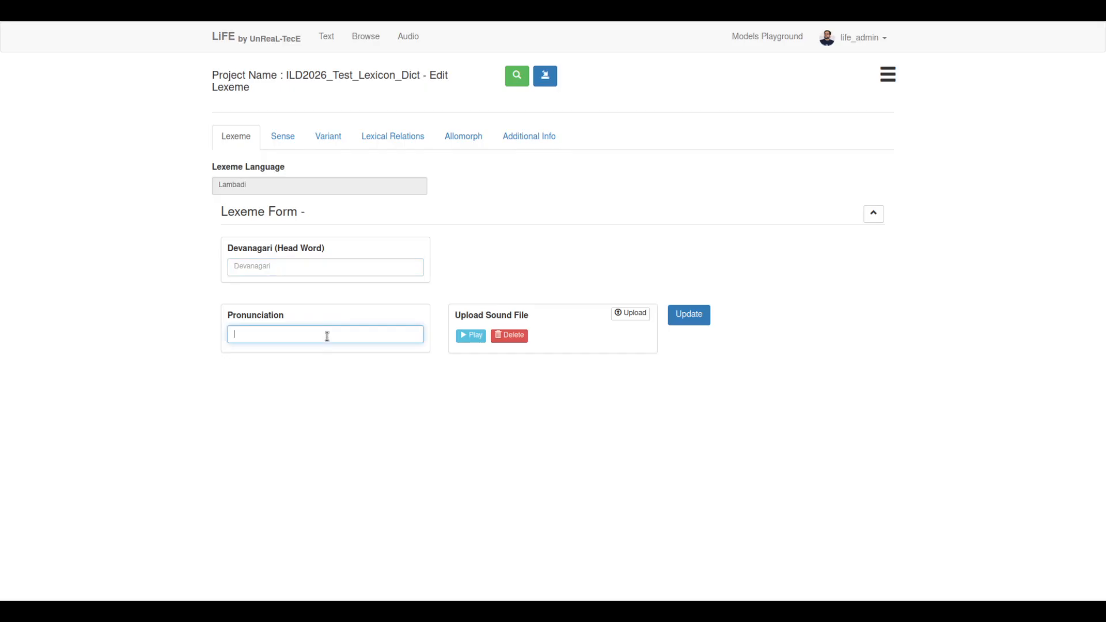
left_click(285, 141)
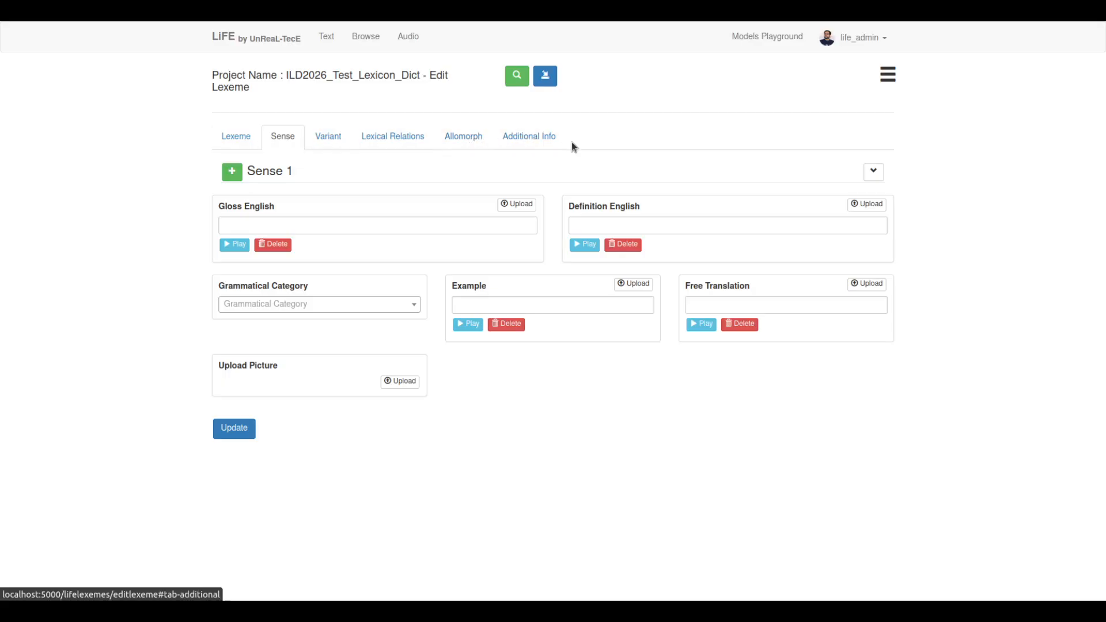
left_click(536, 141)
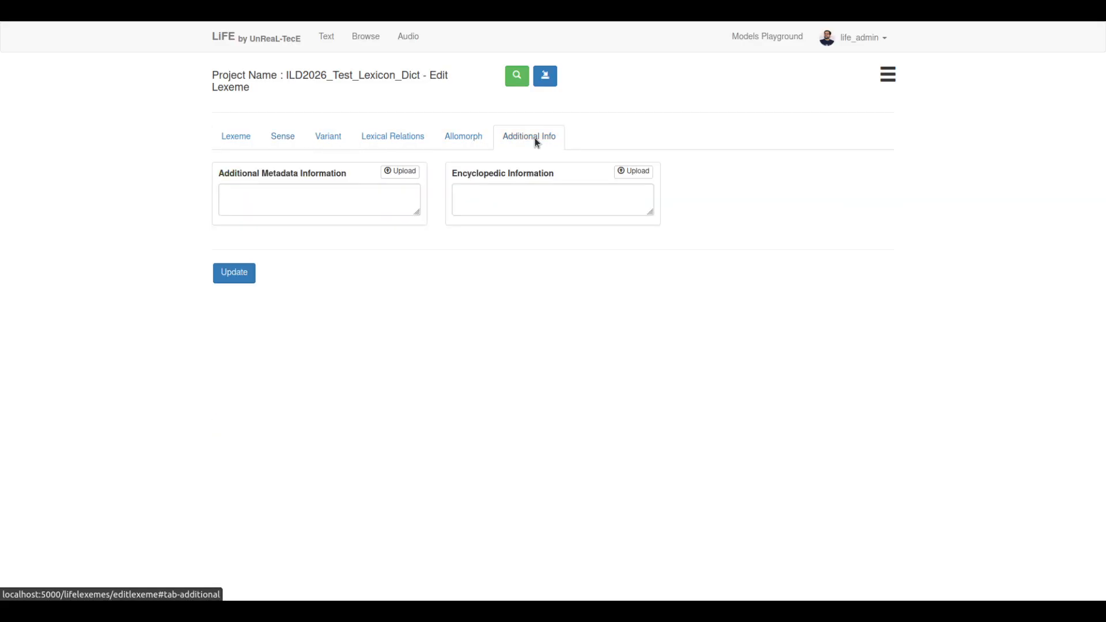
Enter "पहाड" as the lexeme's Devanagari head word.
left_click(249, 145)
left_click(286, 265)
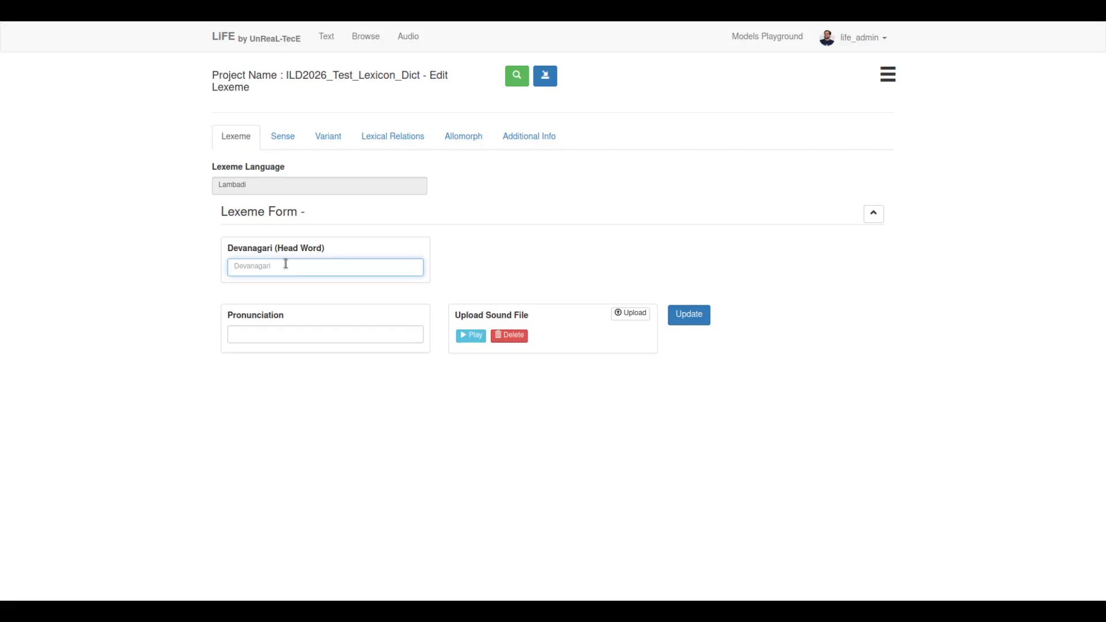
key("alt+Tab")
left_click(287, 266)
type("पहाड")
key("BackSpace")
type("ड")
Enter "pəhAɽ" as the lexeme's pronunciation.
left_click(325, 334)
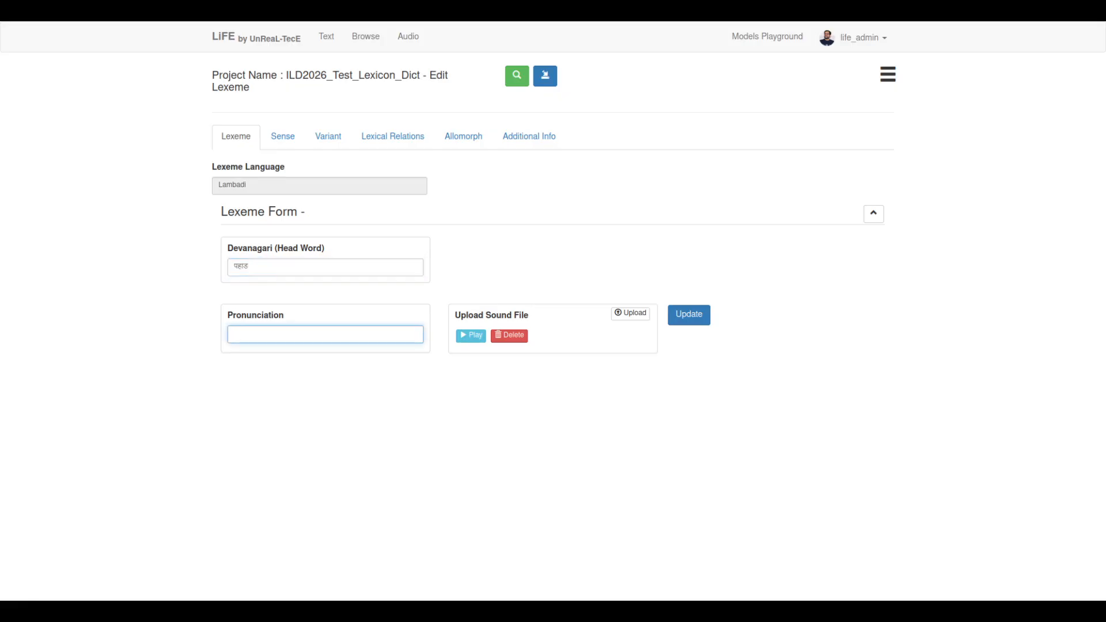
key("super+space")
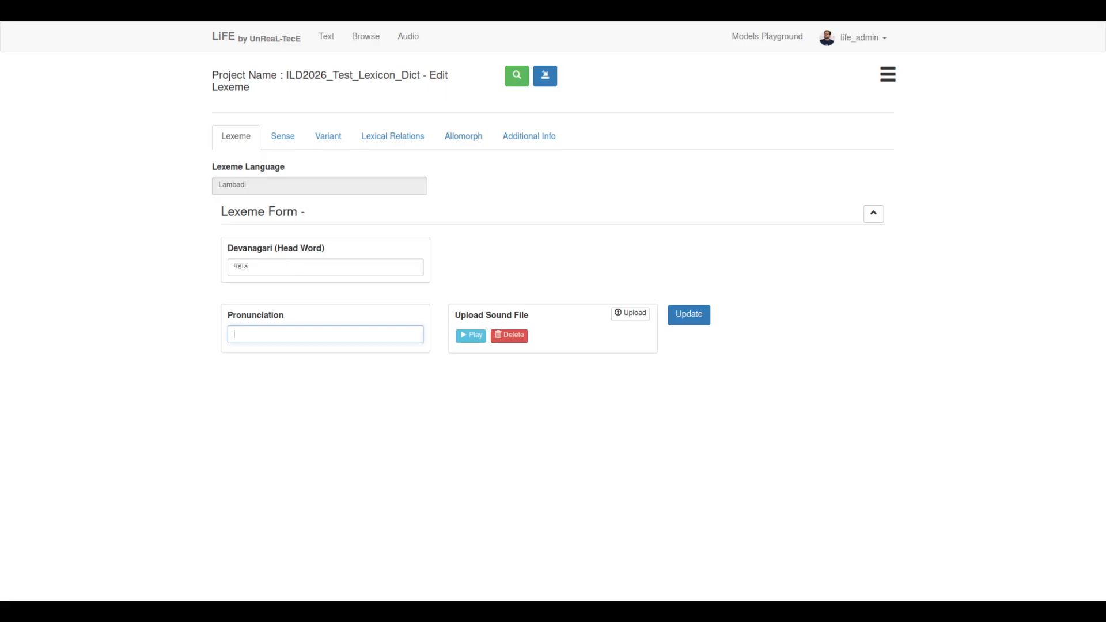
type("pa")
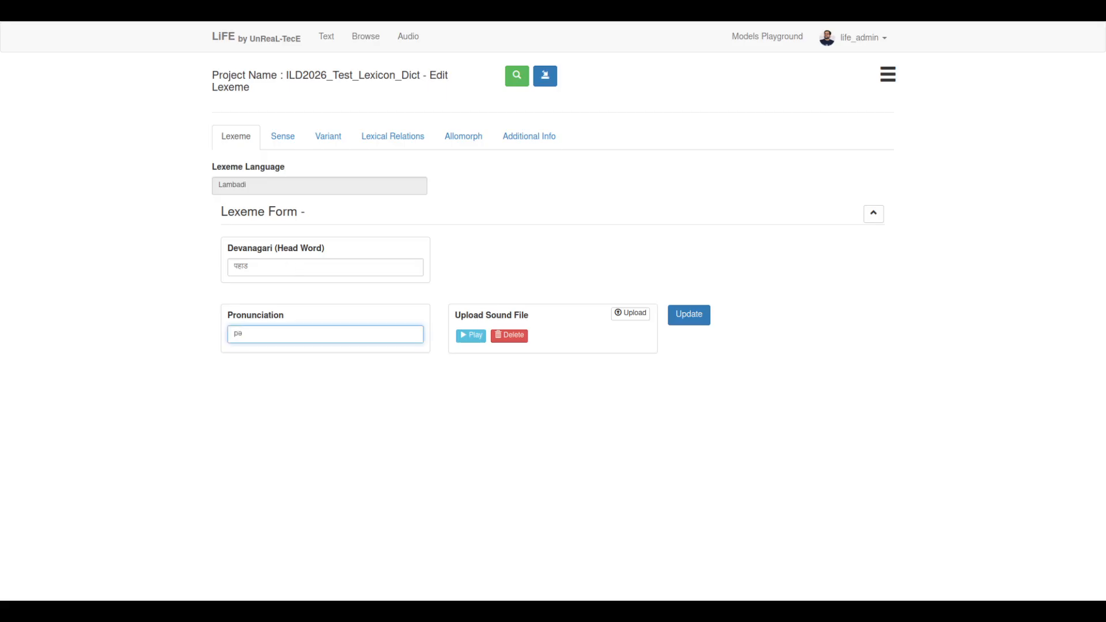
type("hA")
Enter "mountain" as the English gloss of Sense 1.
left_click(290, 140)
left_click(295, 218)
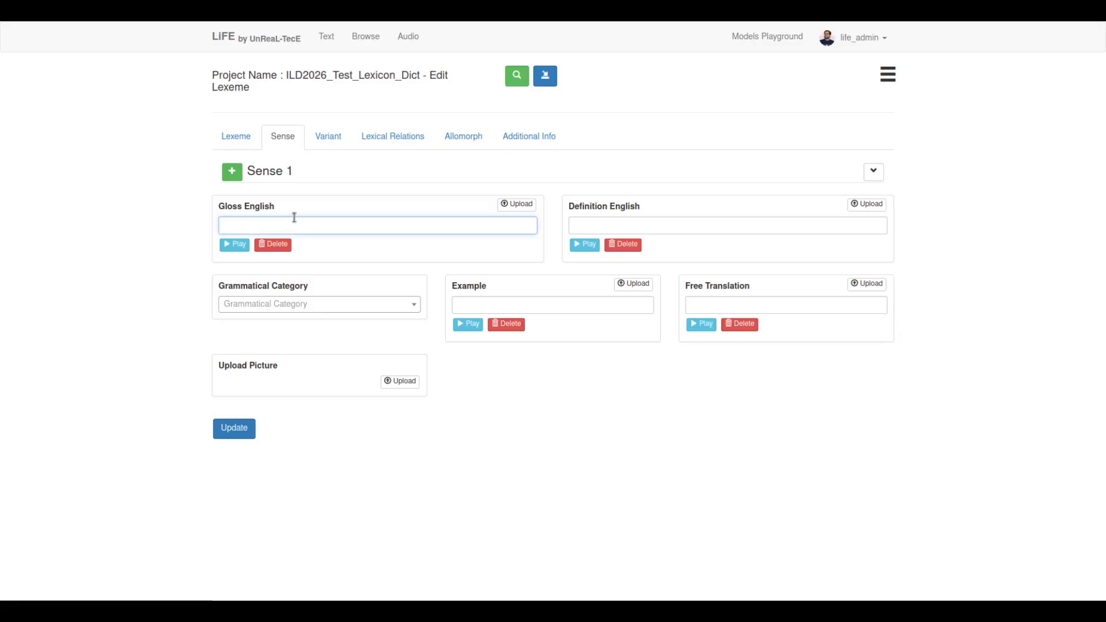
key("alt+Tab")
left_click(295, 218)
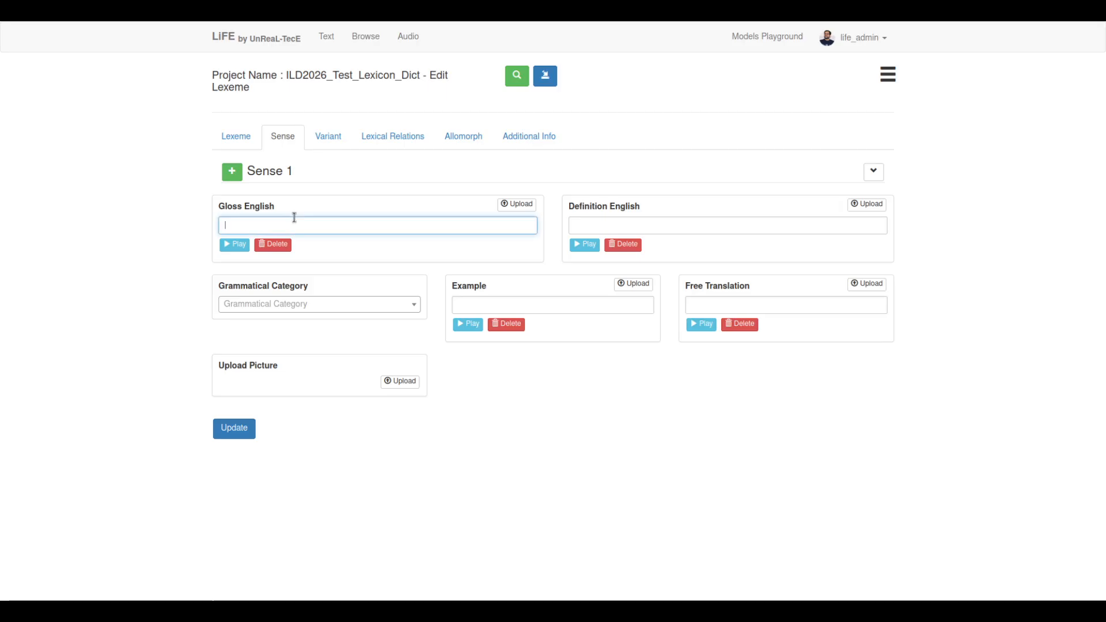
type("mountain")
key("Tab")
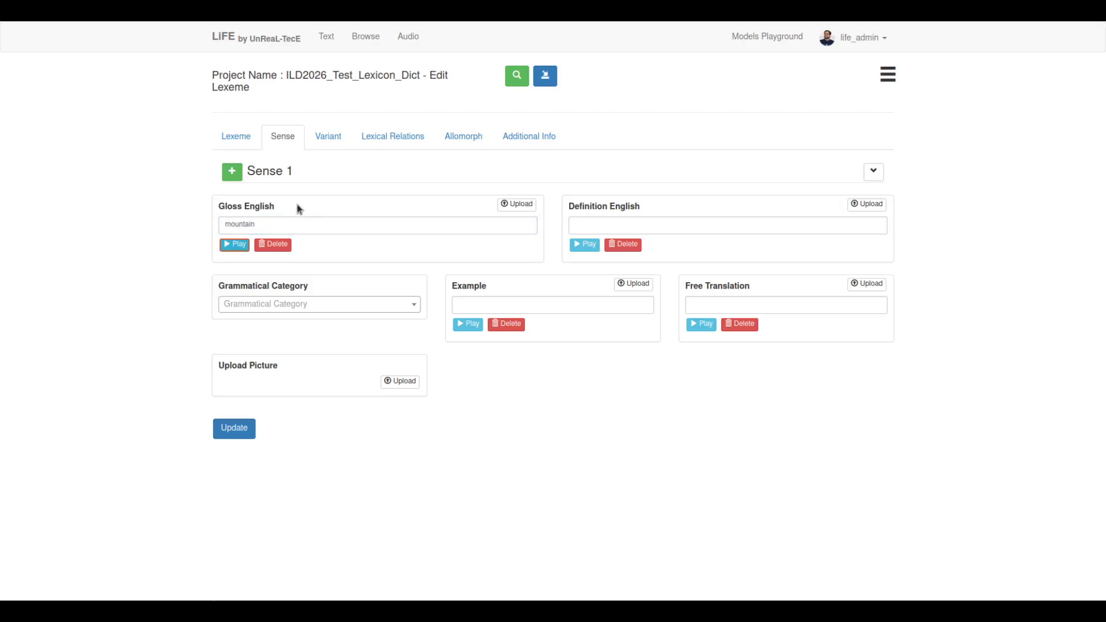
Set Sense 1's English definition to "A large rocky region" and its grammatical category to Noun.
left_click(615, 226)
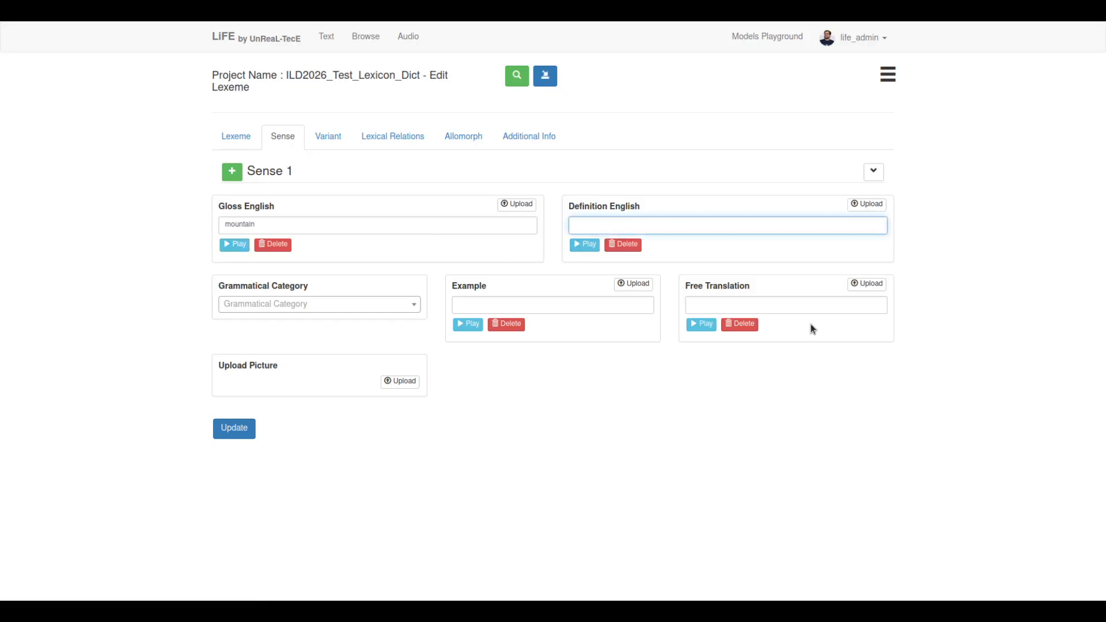
type("A large rocky region")
left_click(352, 309)
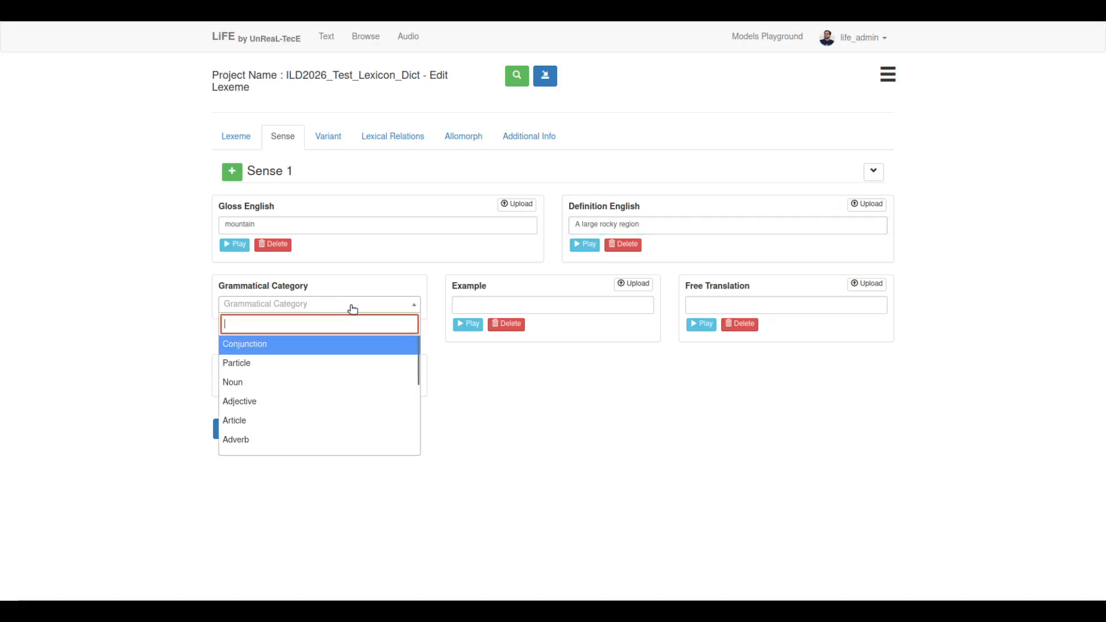
type("nou")
key("Return")
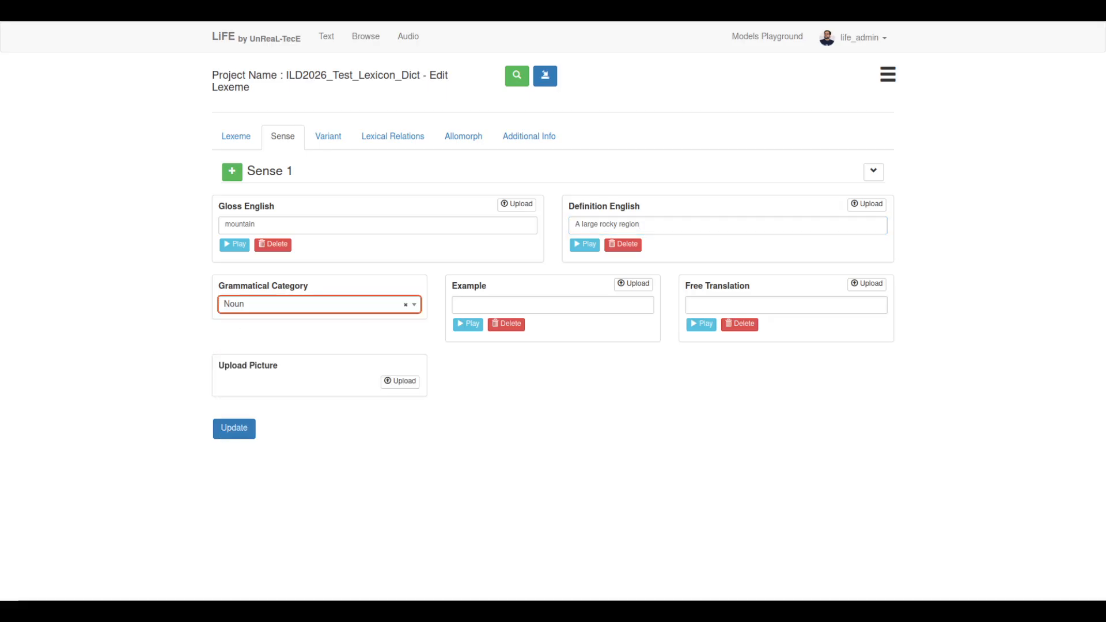
left_click(561, 305)
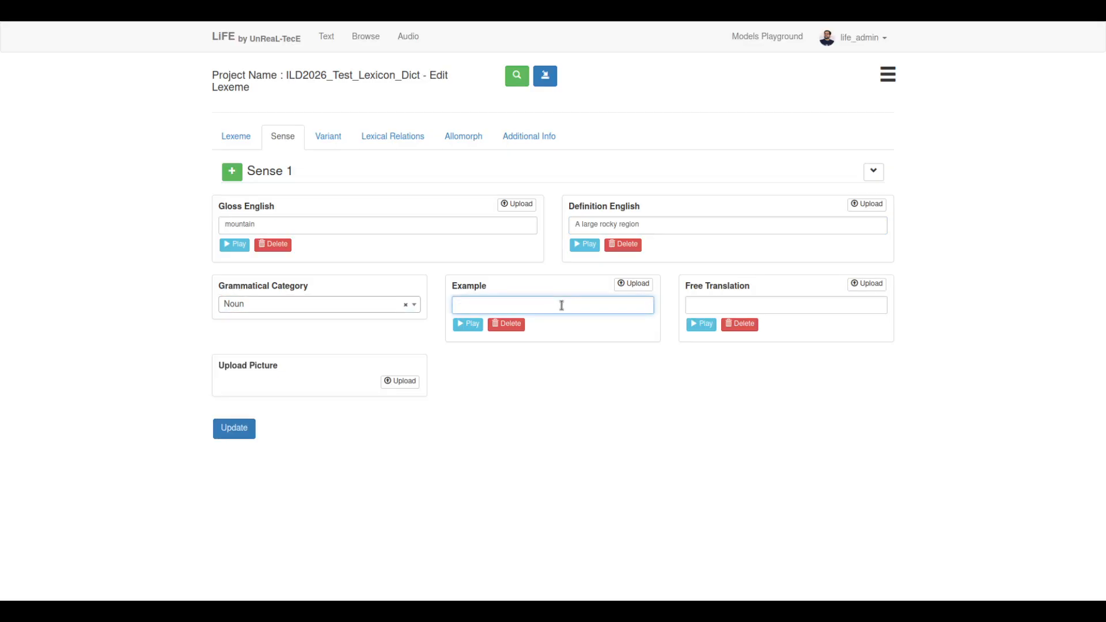
type("Himalaya is a lag")
key("BackSpace")
type("rge mountain")
key("ctrl+a")
key("BackSpace")
Enter the Devanagari example sentence "हिमलय एक पुराना पहाड है" for Sense 1.
key("alt+Tab")
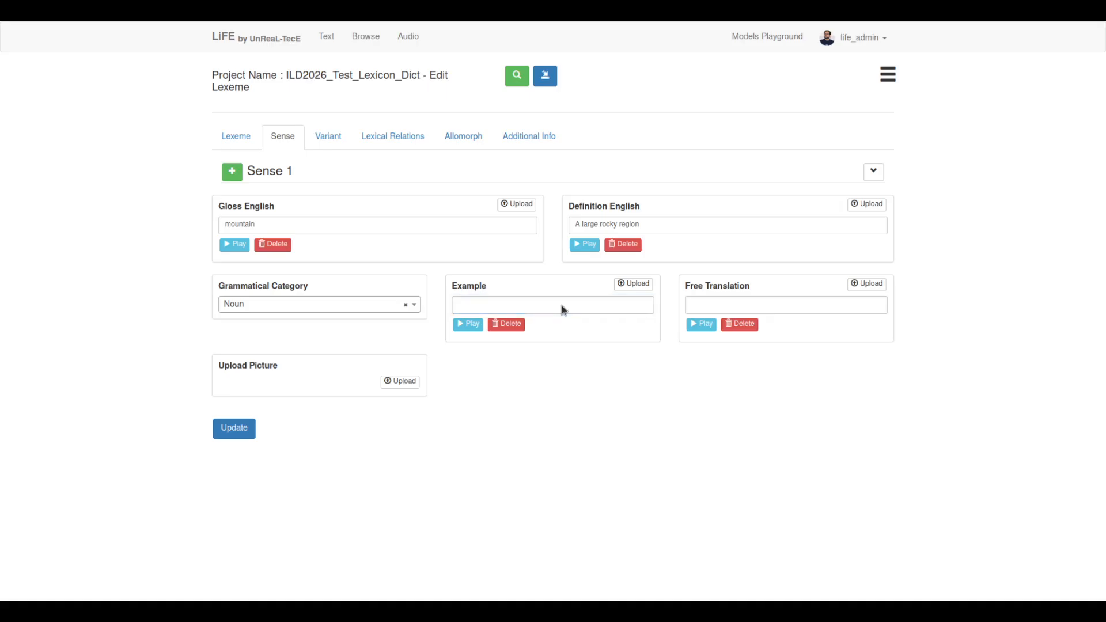
left_click(562, 305)
type("हिमलय")
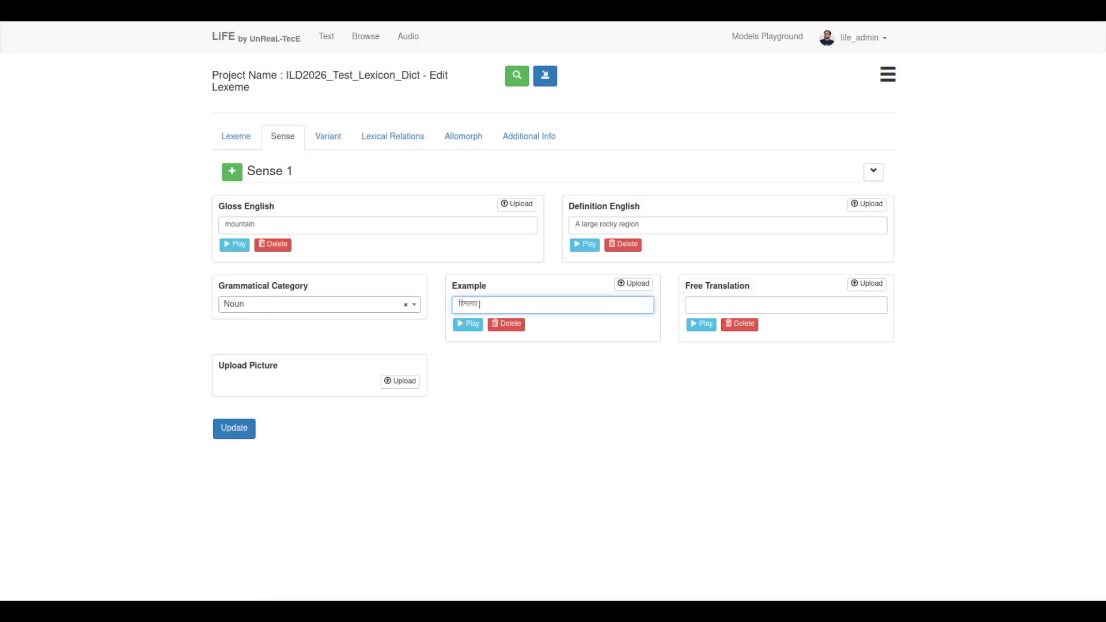
type(" एक")
type(" प्ु")
type("रान")
type("ा पह्")
type("ाड़ है")
Enter "Himalaya is an old mountain" as the example's free translation and save the updated lexeme.
left_click(726, 305)
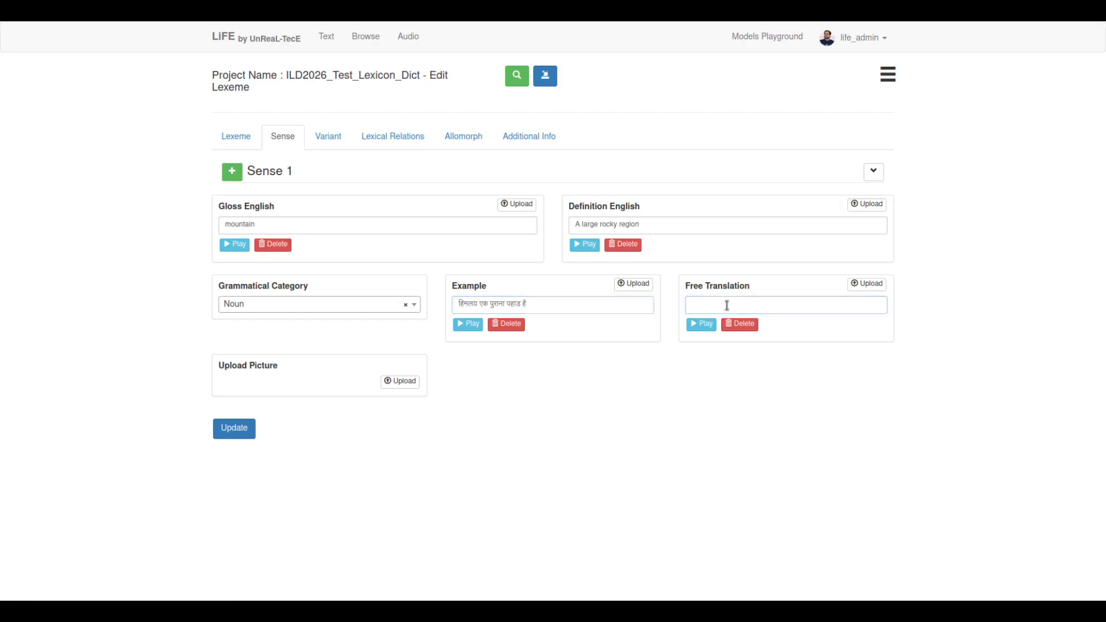
left_click(727, 309)
type("H")
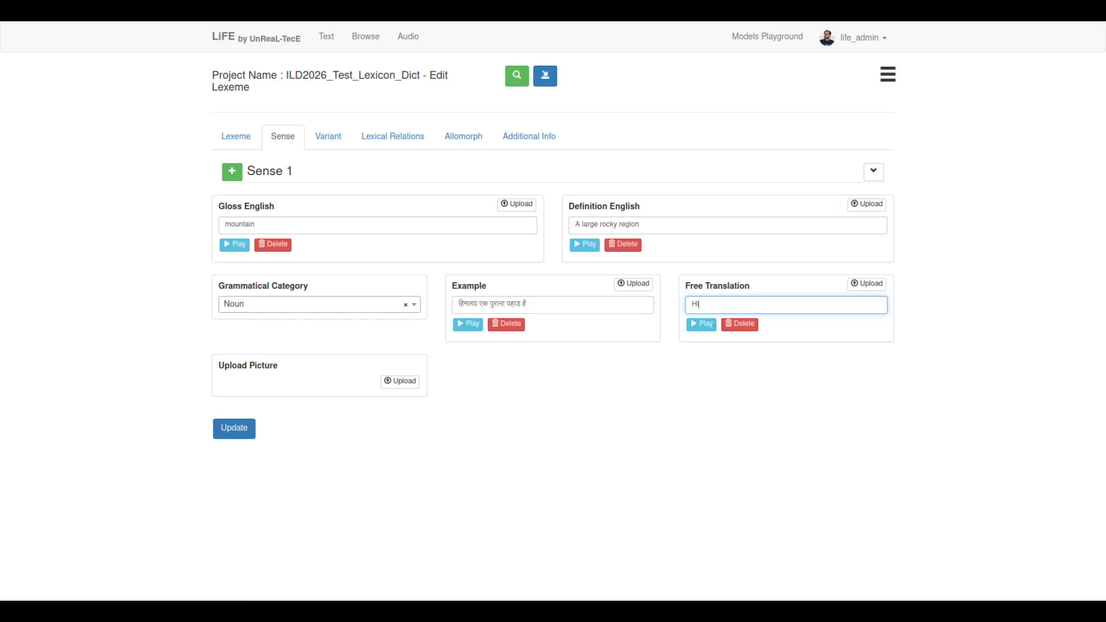
type("imalaya is an old mountain")
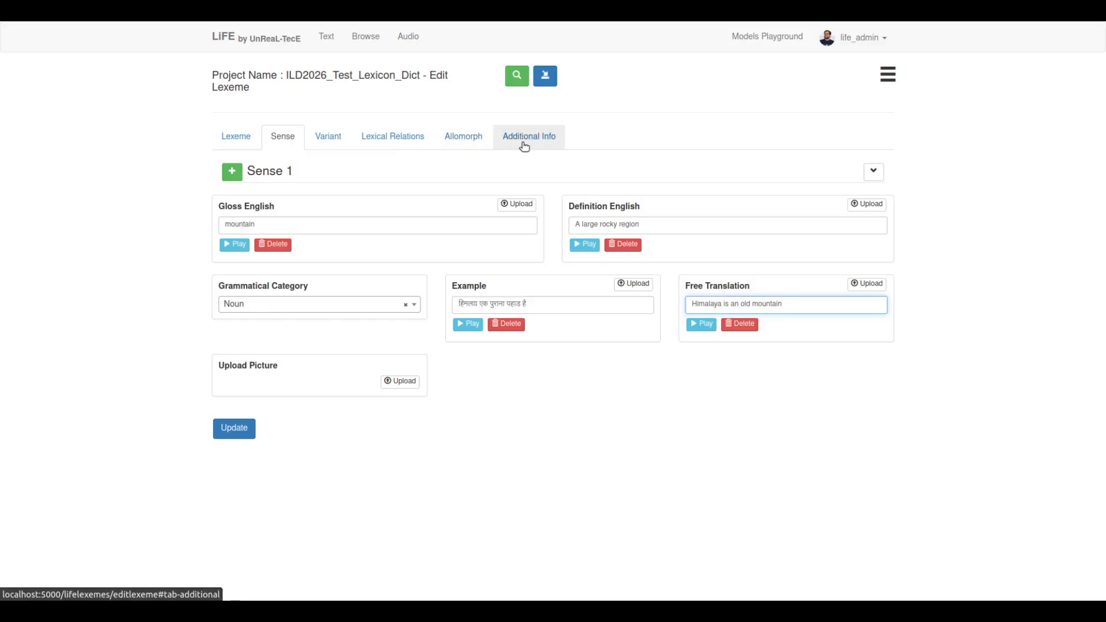
left_click(233, 428)
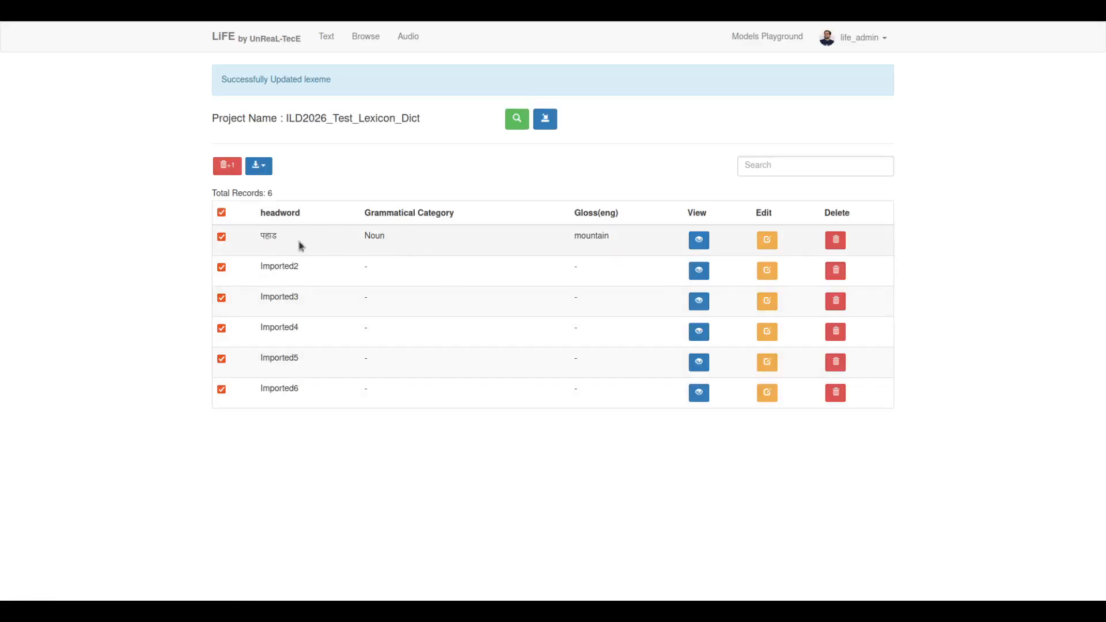
Examine the lexeme details of the updated entry पहाड, including its pronunciation and Sense 1, and close the details view.
left_click(698, 240)
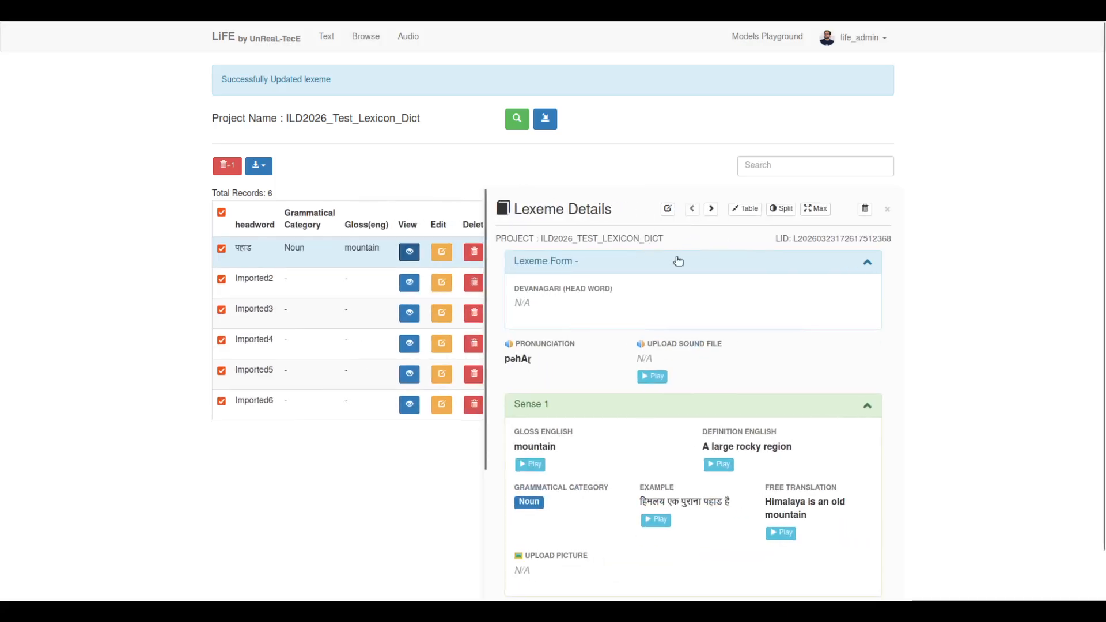
scroll(694, 364, "down", 5)
scroll(694, 365, "up", 3)
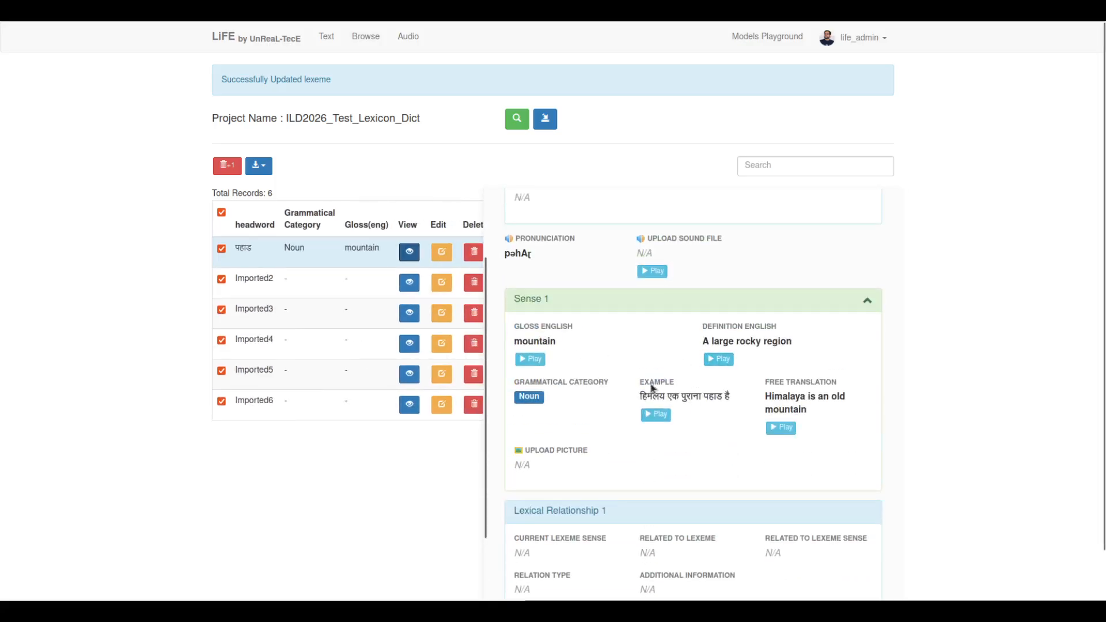
scroll(653, 387, "up", 3)
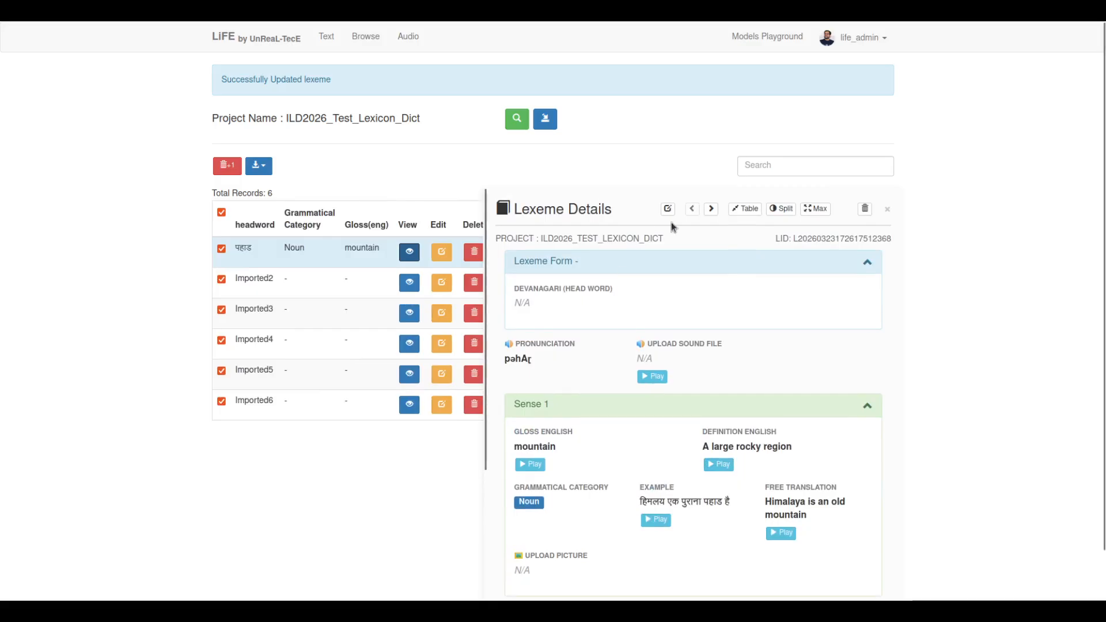
scroll(675, 339, "down", 1)
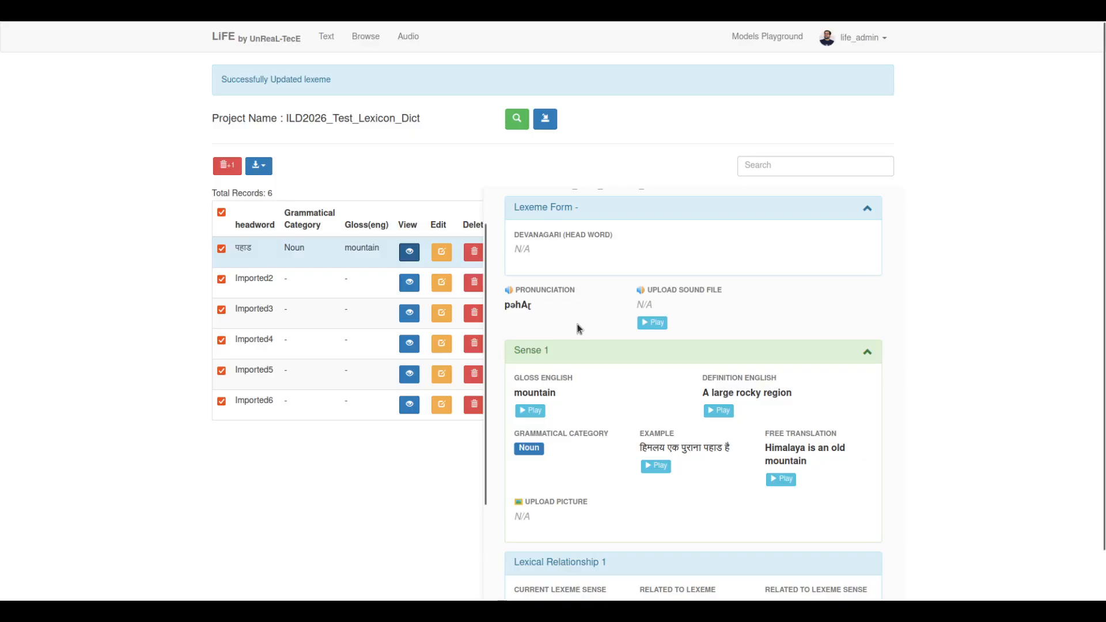
scroll(577, 323, "up", 1)
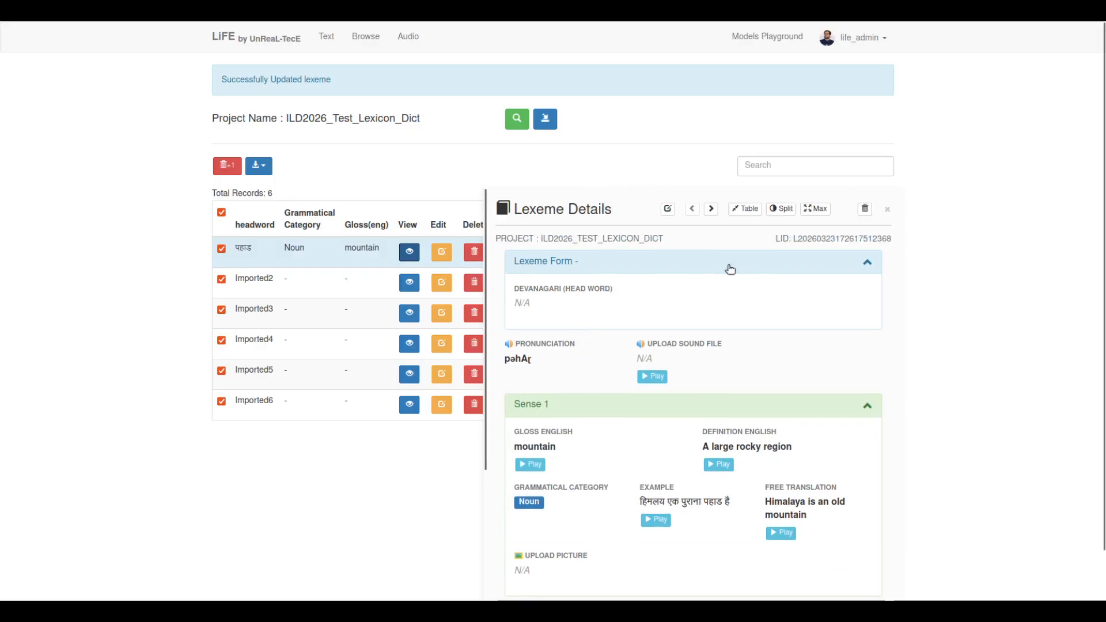
left_click(317, 286)
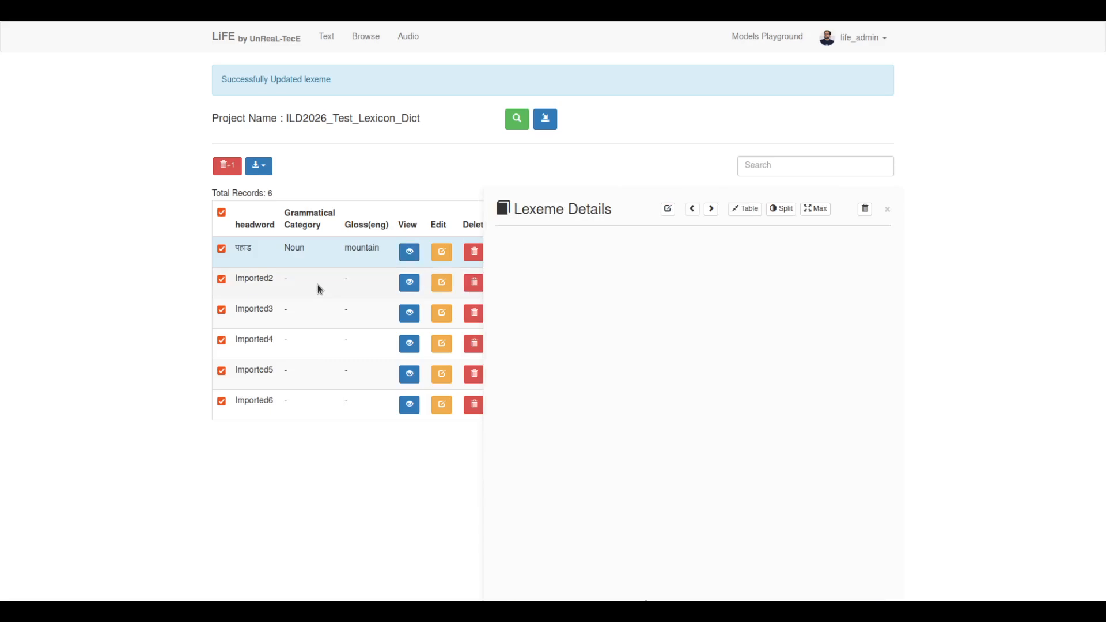
left_click(315, 244)
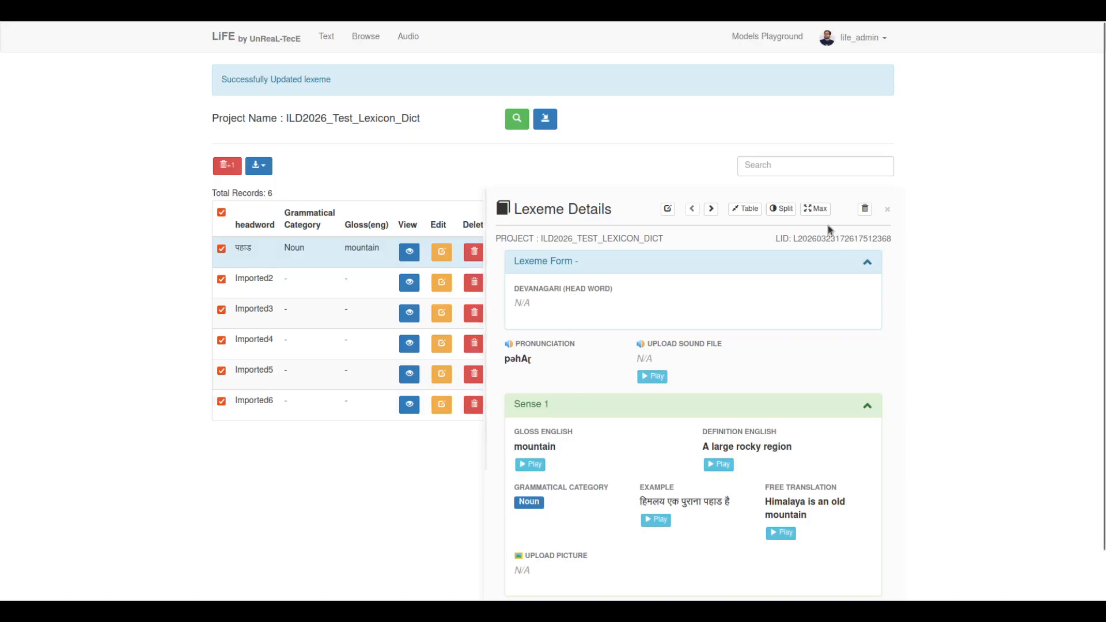
left_click(887, 212)
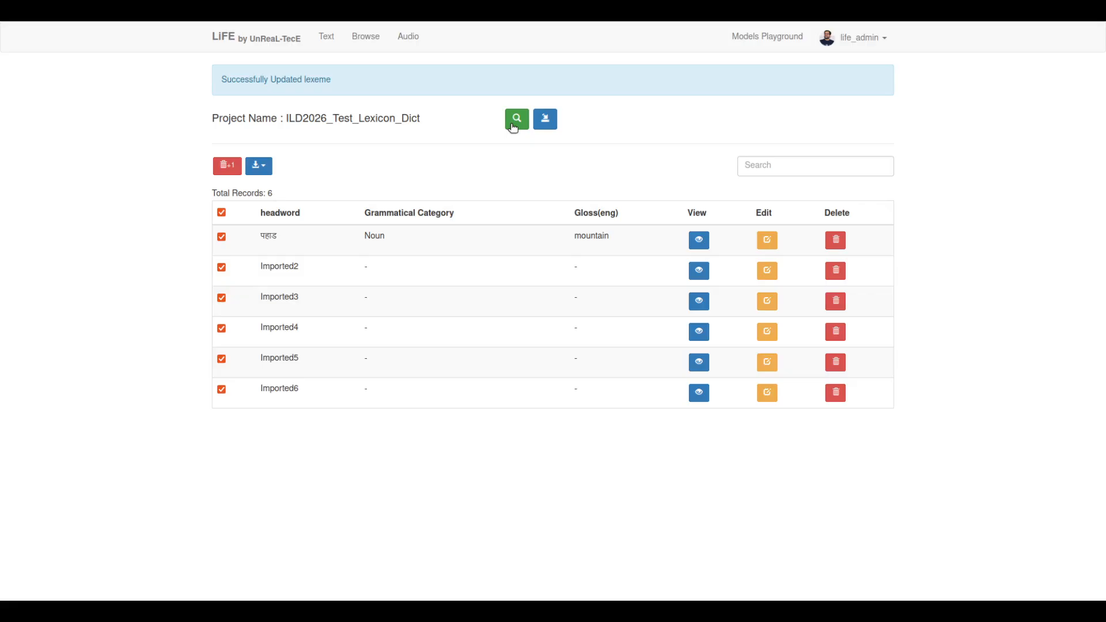
From the new lexeme form, search the dictionary for "mountain" and open the existing entry पहाड for editing.
left_click(327, 39)
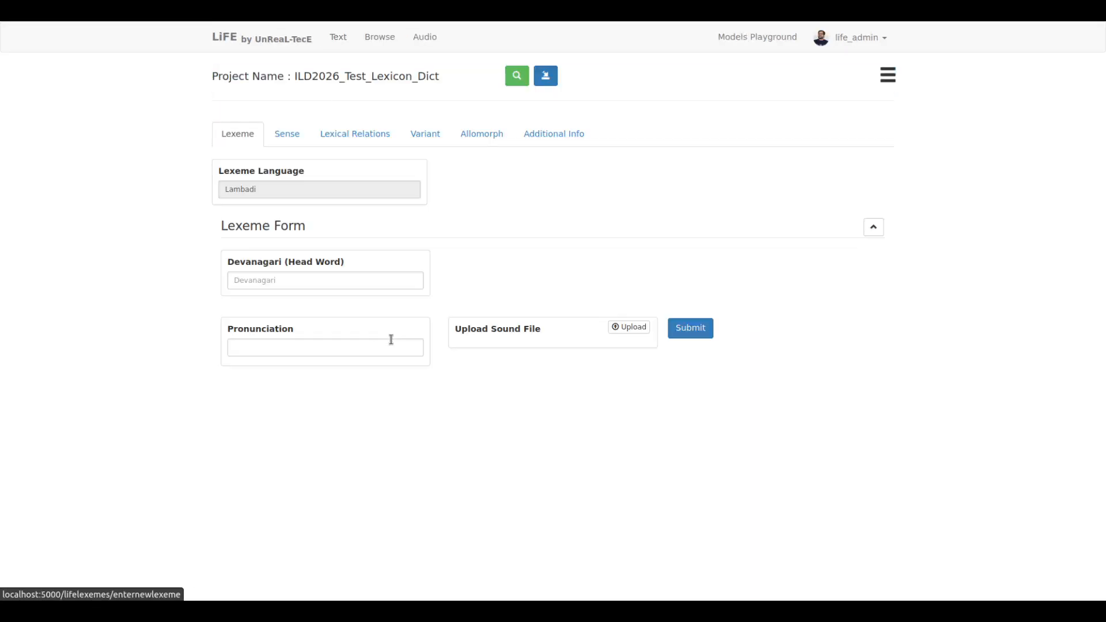
left_click(511, 80)
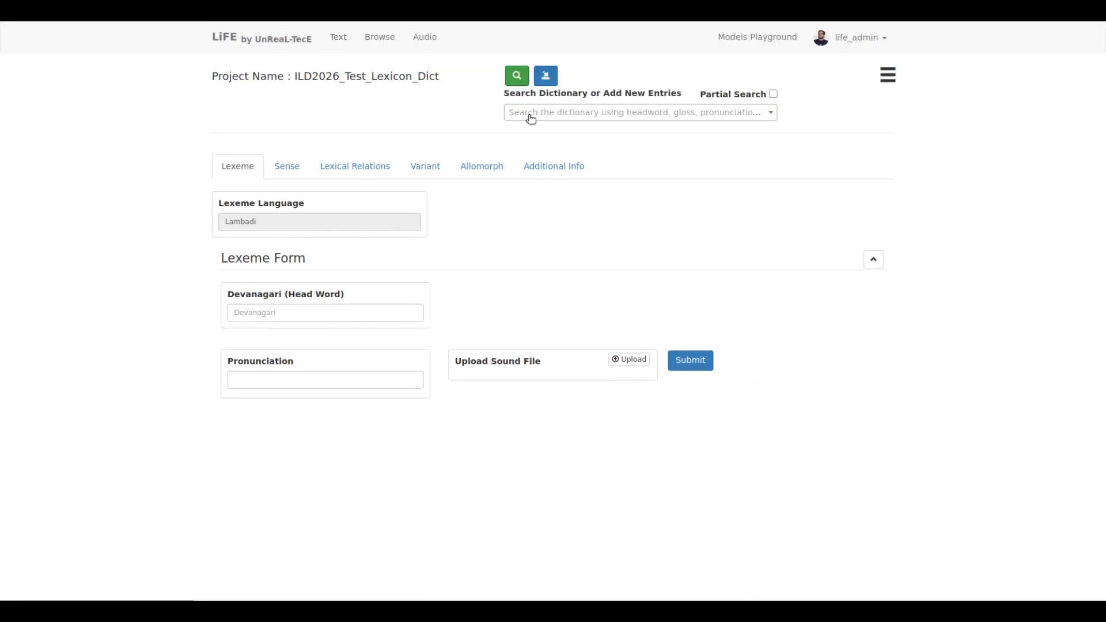
left_click(531, 119)
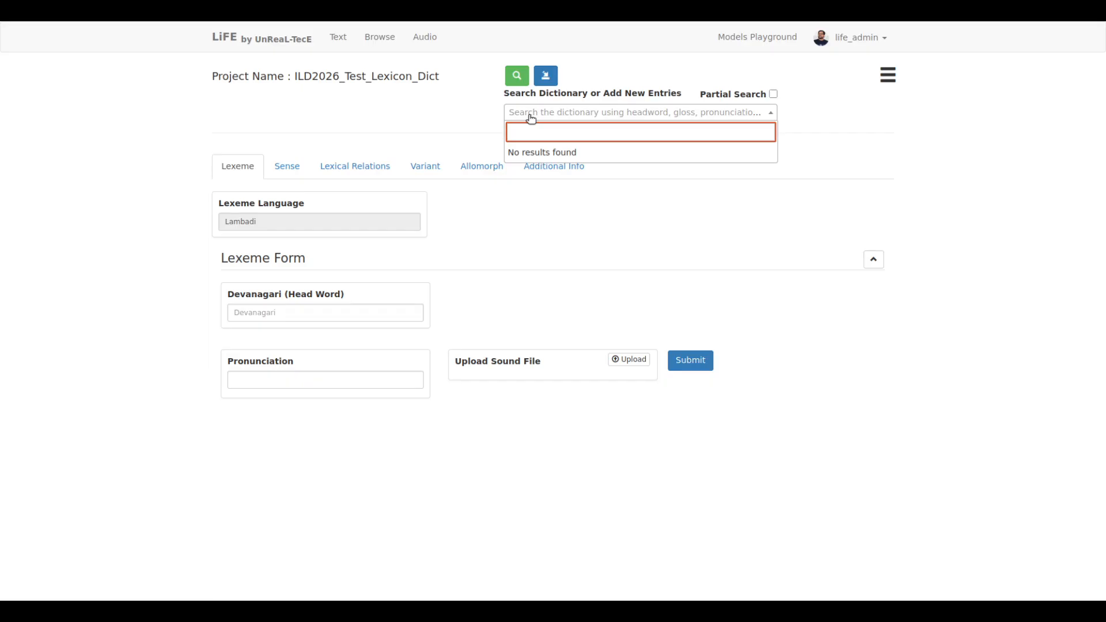
type("mountain")
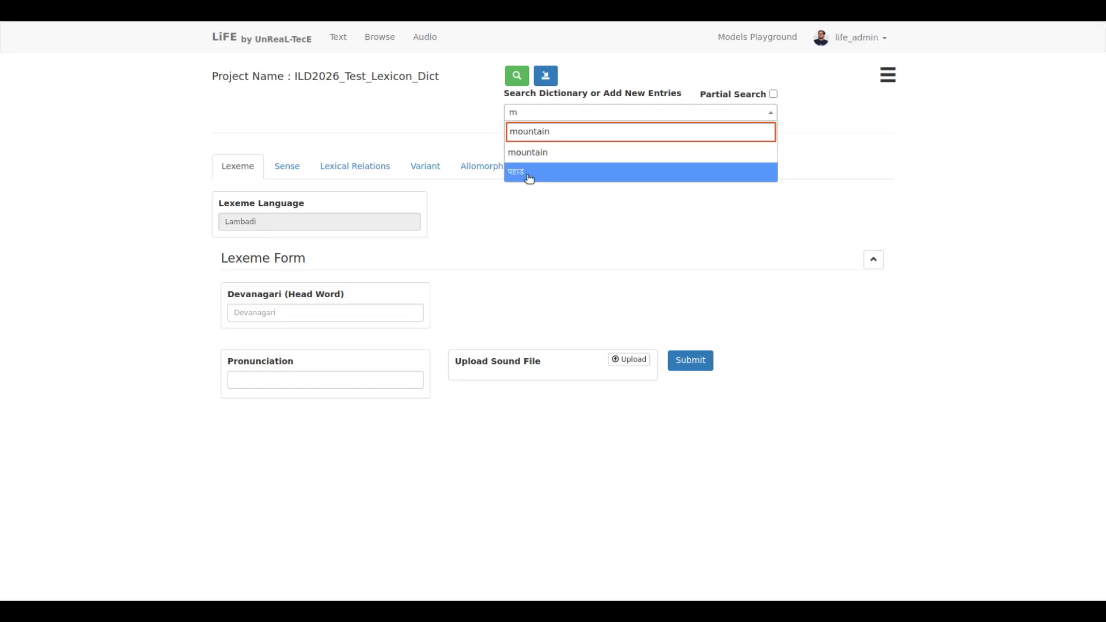
left_click(528, 174)
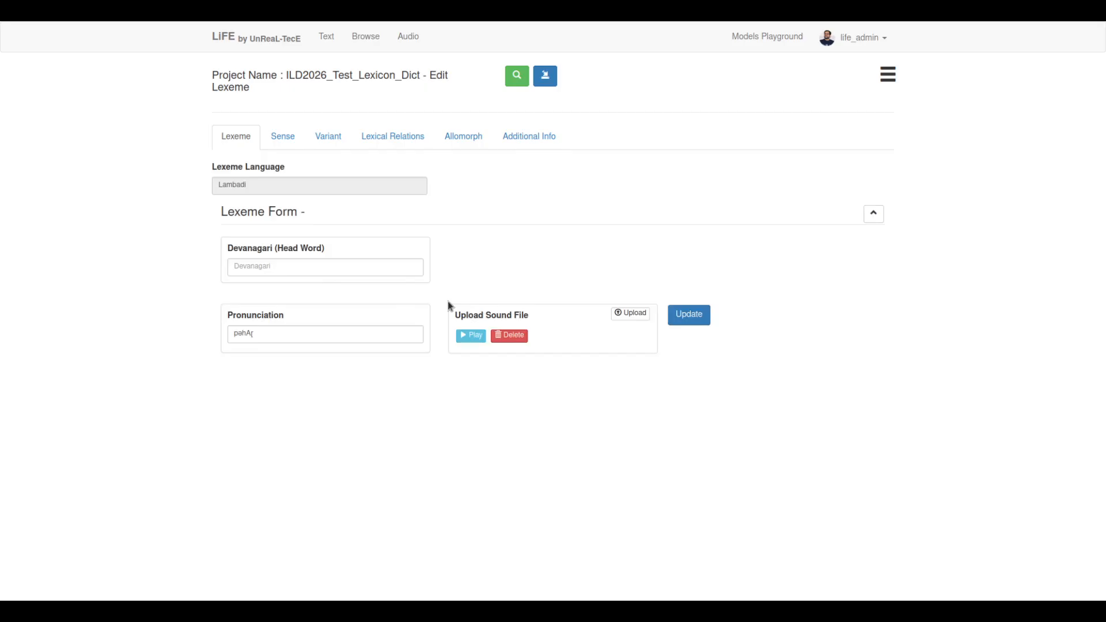
Search the dictionary for "mountain" again and start a new lexeme with that word as its head word.
left_click(517, 79)
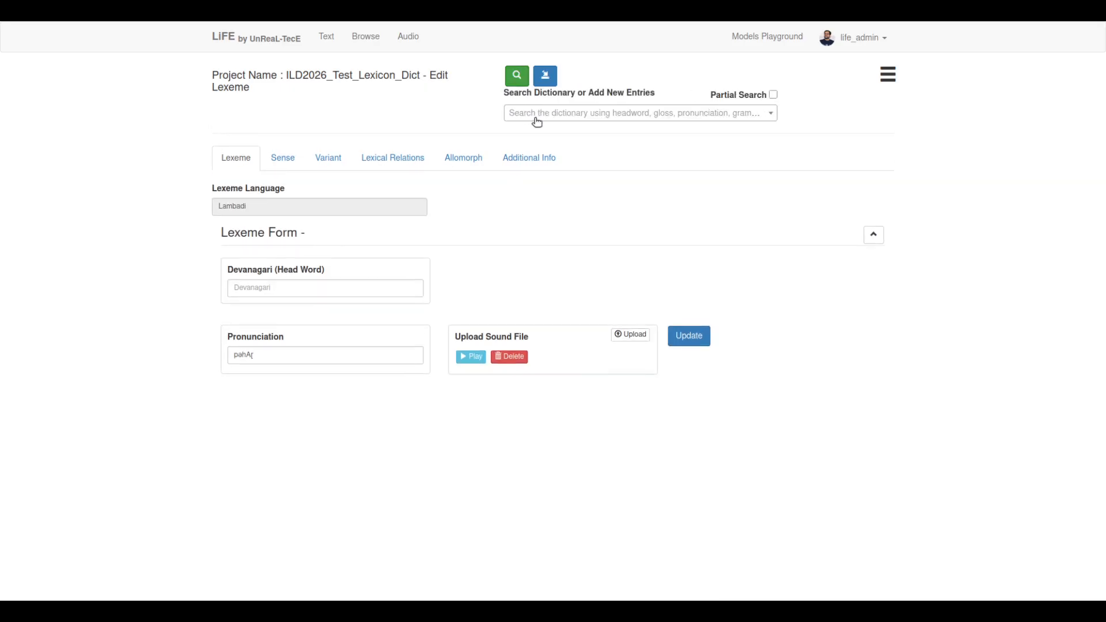
left_click(537, 120)
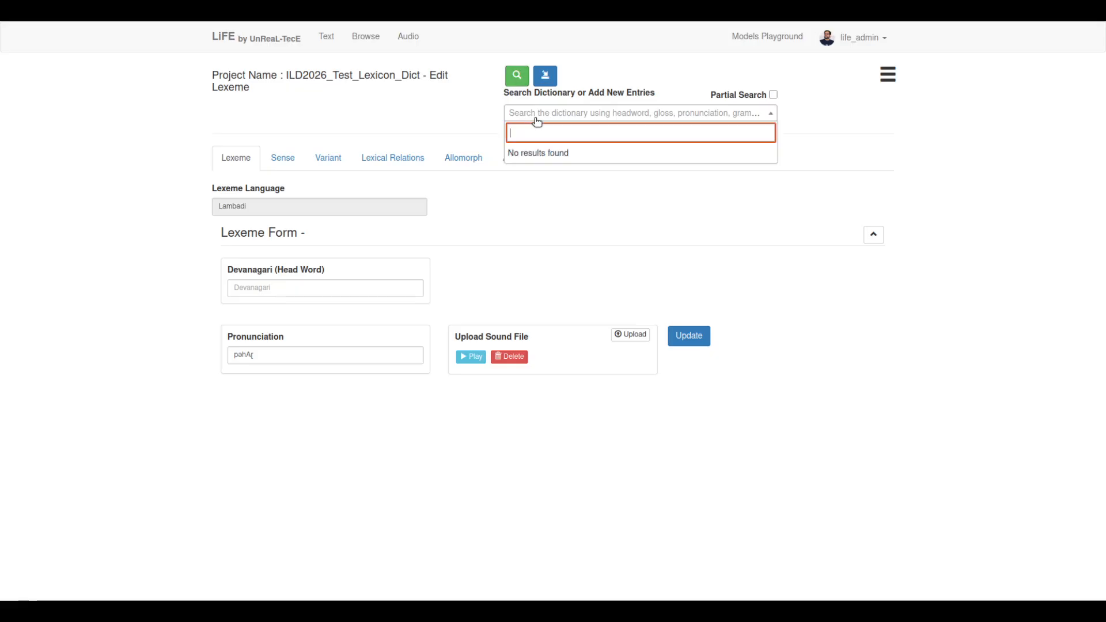
type("mountain")
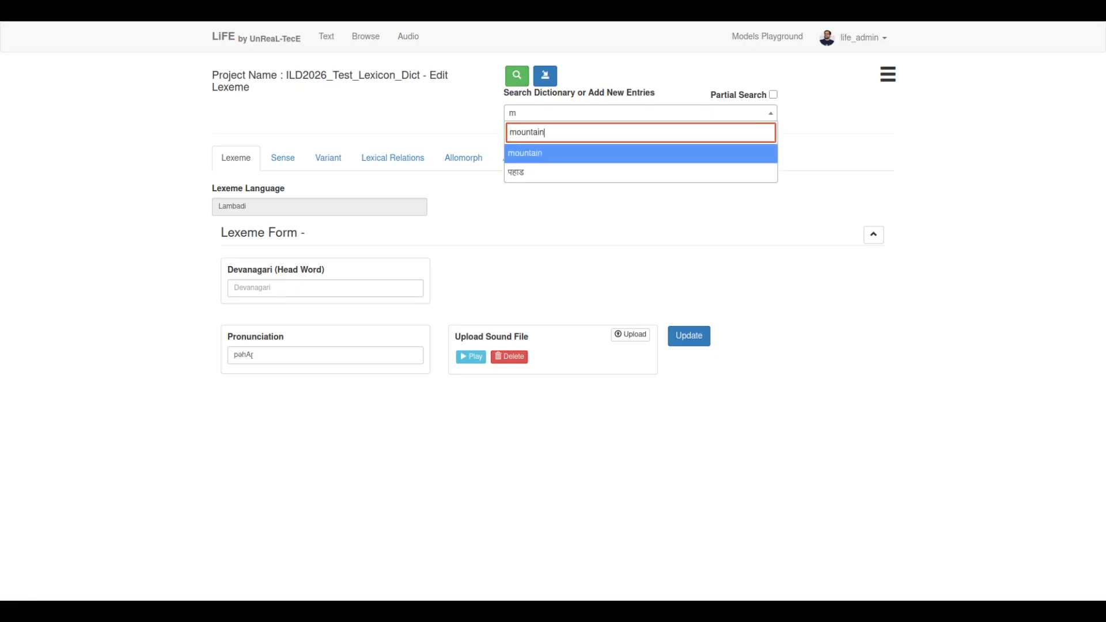
left_click(564, 154)
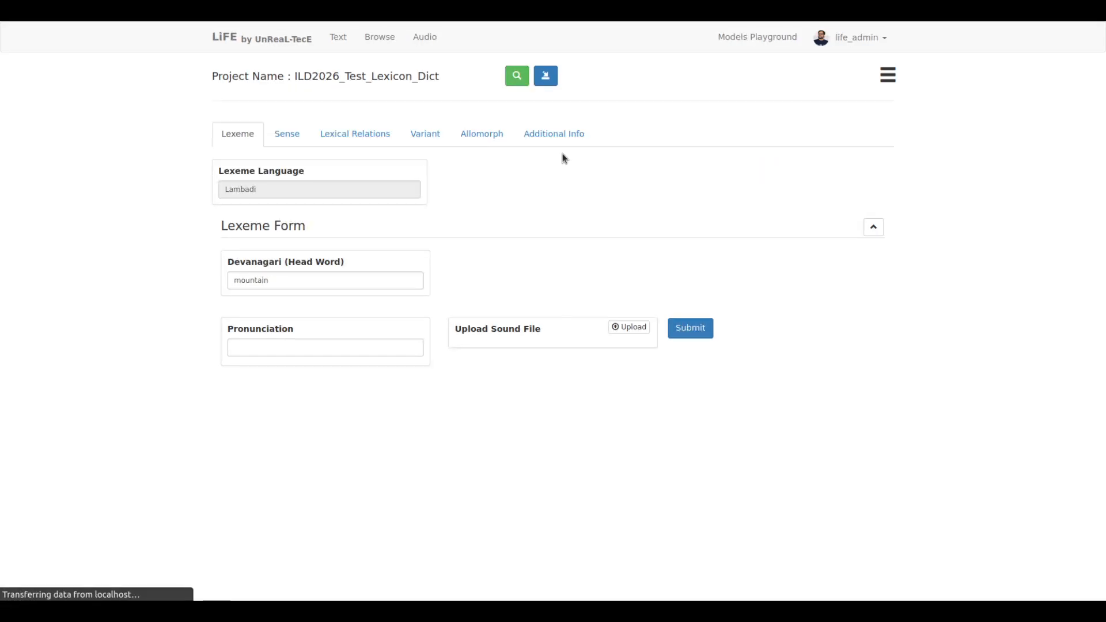